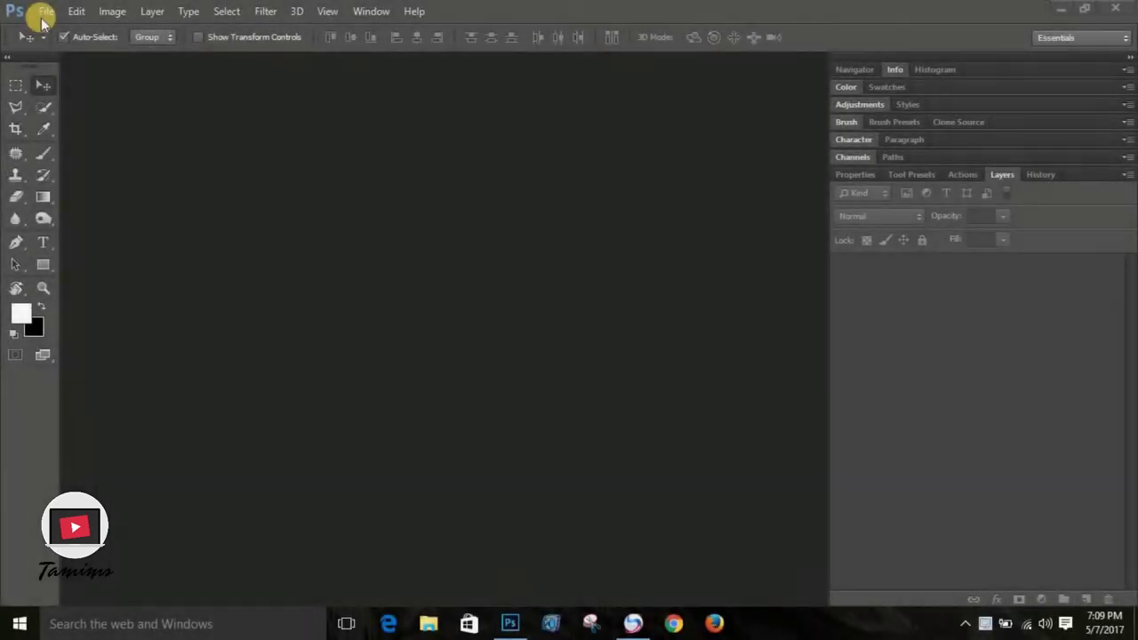
Create a new white 2560 × 1440 px document at 300 ppi, 8-bit RGB.
{"action": "left_click", "coordinate": [44, 11]}
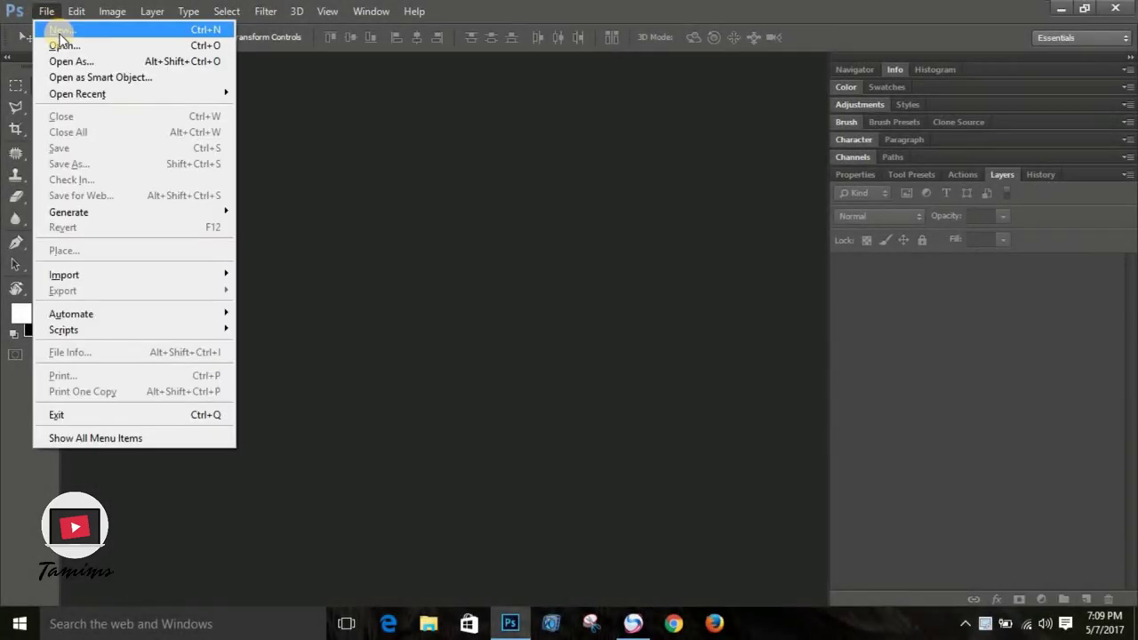
{"action": "left_click", "coordinate": [61, 32]}
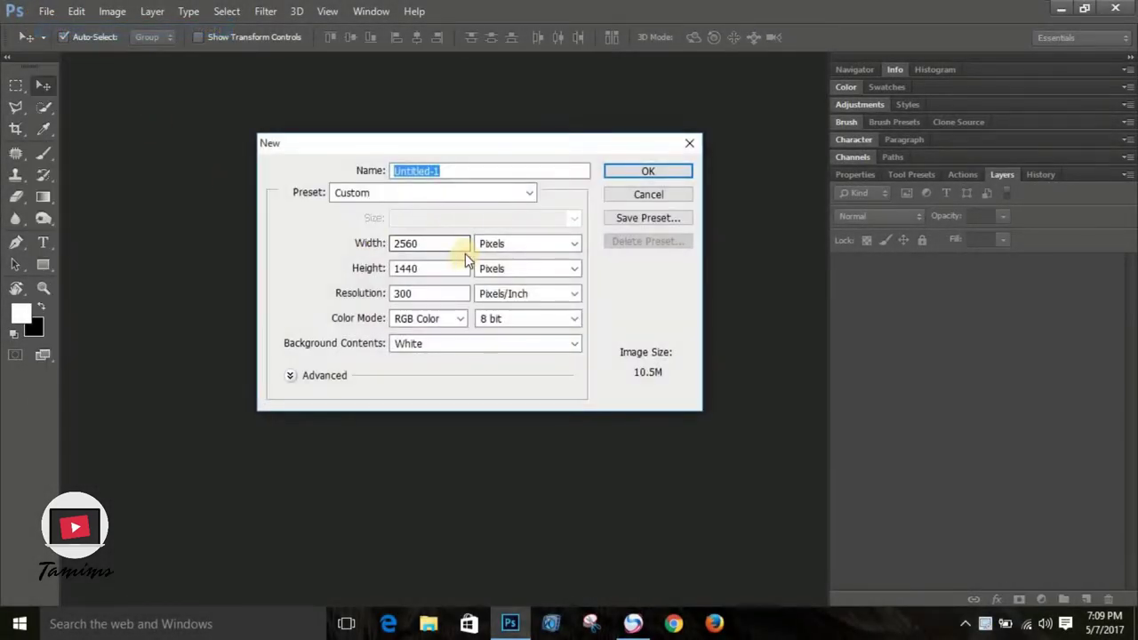
{"action": "left_click", "coordinate": [371, 253]}
{"action": "left_click", "coordinate": [355, 274]}
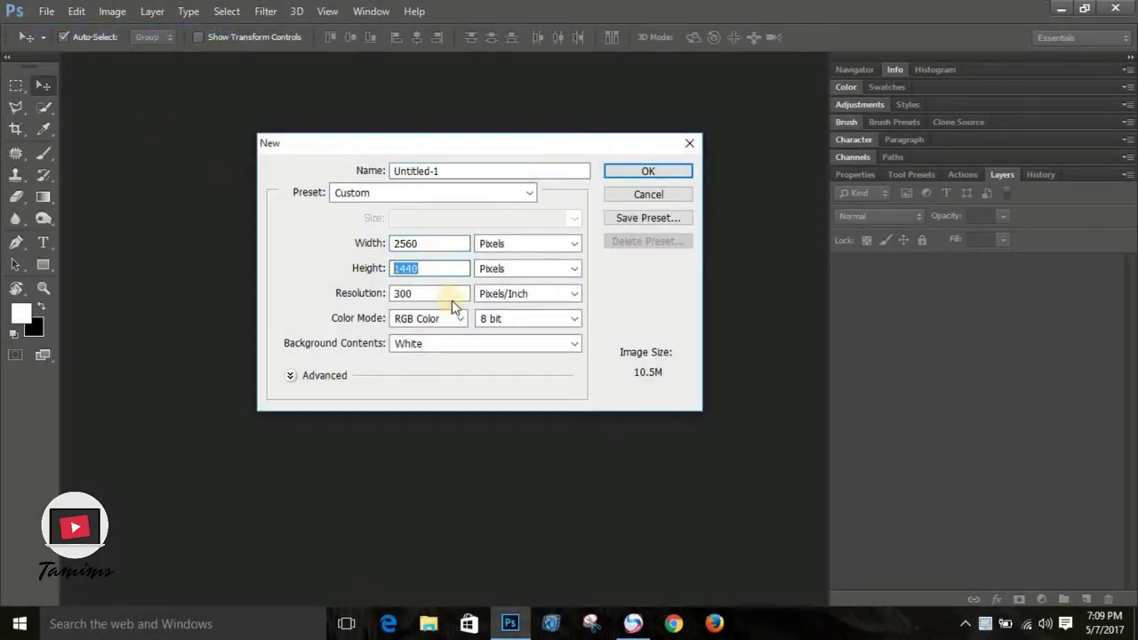
{"action": "left_click", "coordinate": [348, 297]}
{"action": "left_click", "coordinate": [546, 320]}
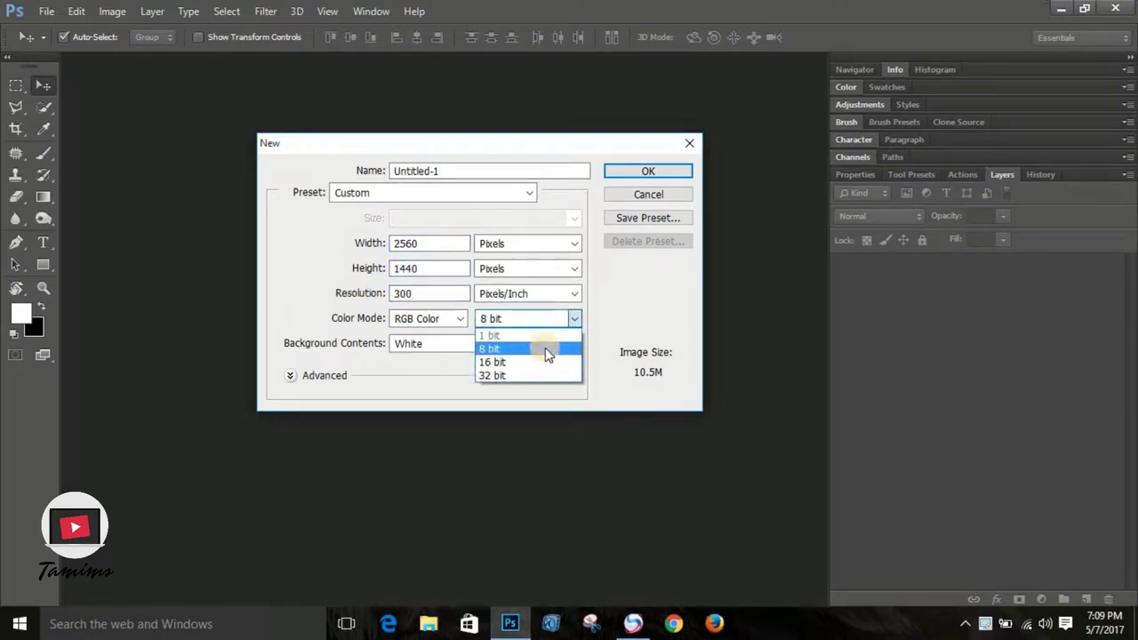
{"action": "left_click", "coordinate": [545, 348]}
{"action": "left_click", "coordinate": [648, 172]}
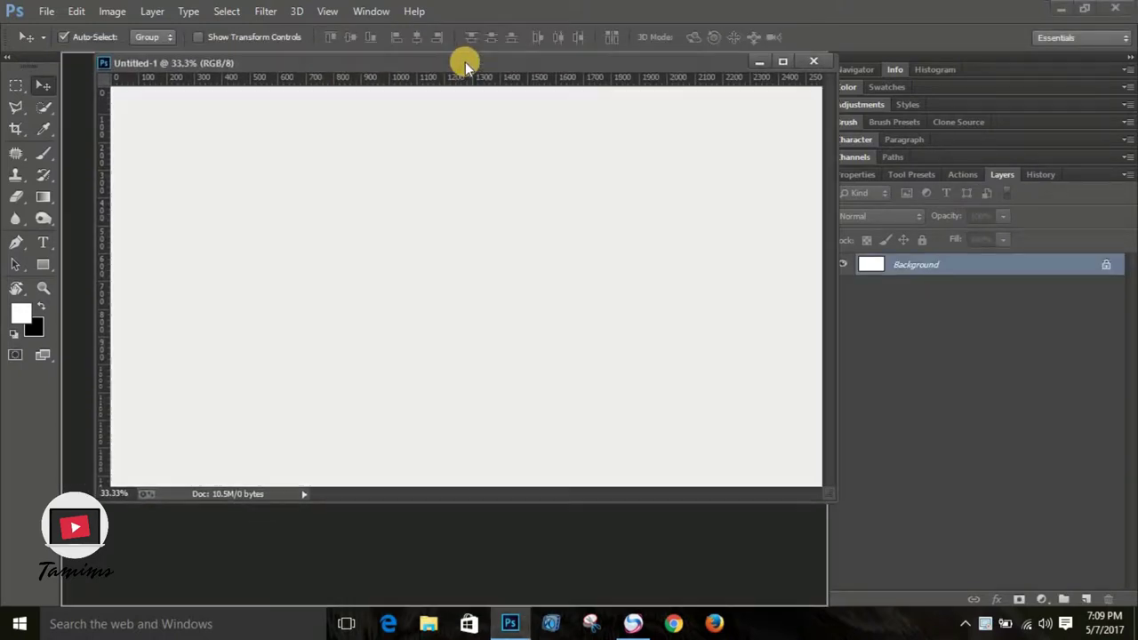
Dock the new document and unlock the Background into Layer 0.
{"action": "left_click_drag", "start_coordinate": [454, 61], "coordinate": [465, 56]}
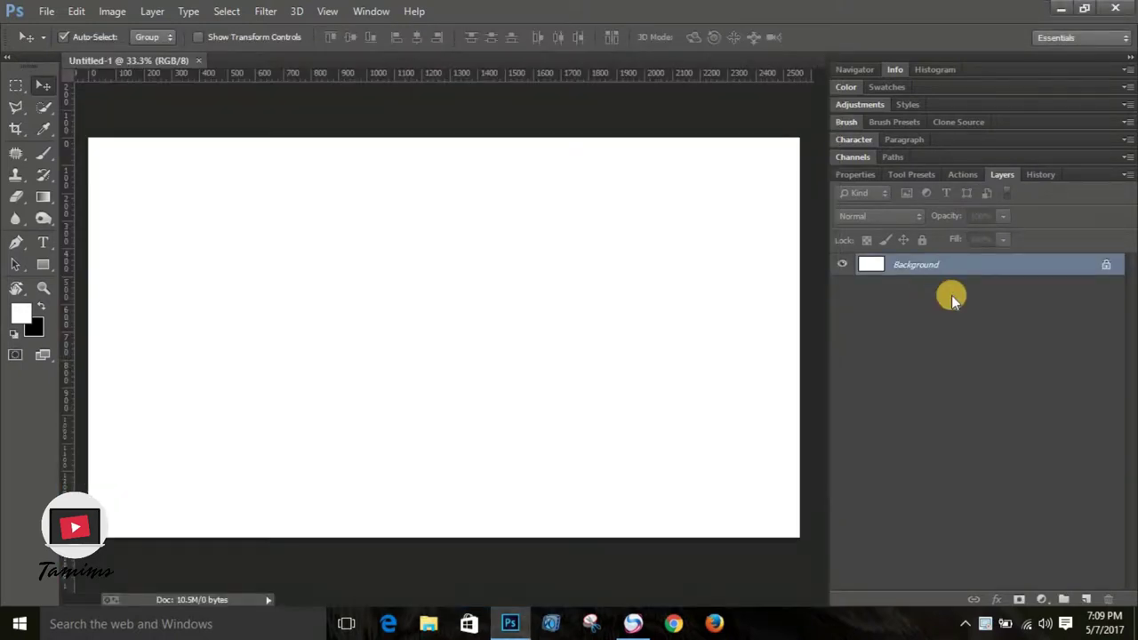
{"action": "double_click", "coordinate": [1087, 264]}
{"action": "left_click", "coordinate": [725, 203]}
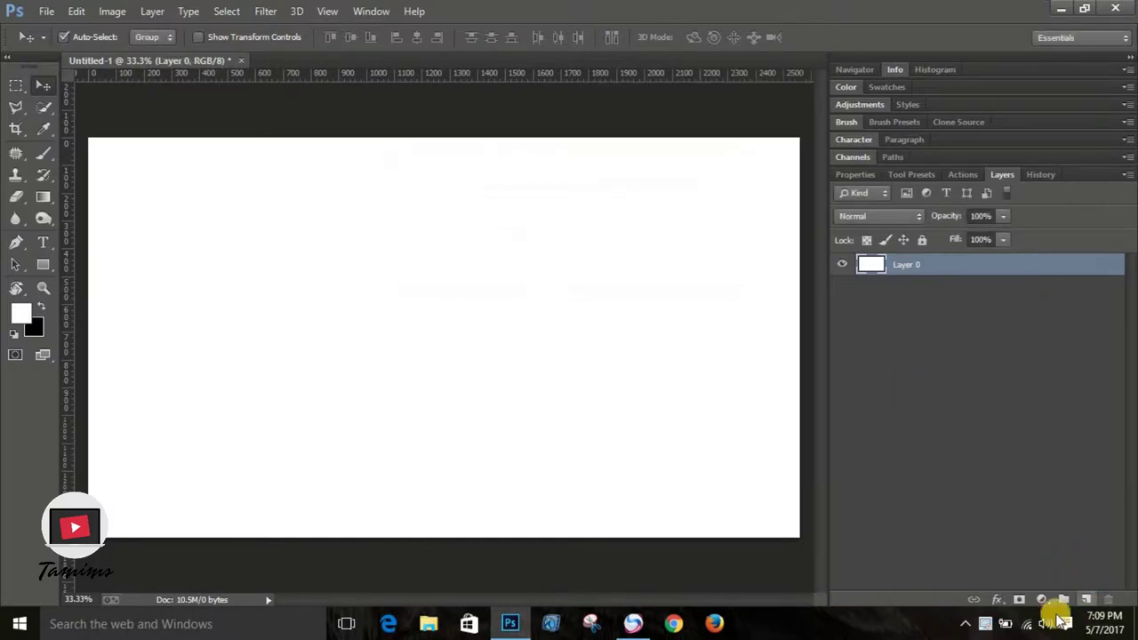
Add a reversed radial black-white Gradient Fill layer at 45° angle and 250% scale.
{"action": "left_click", "coordinate": [1041, 600]}
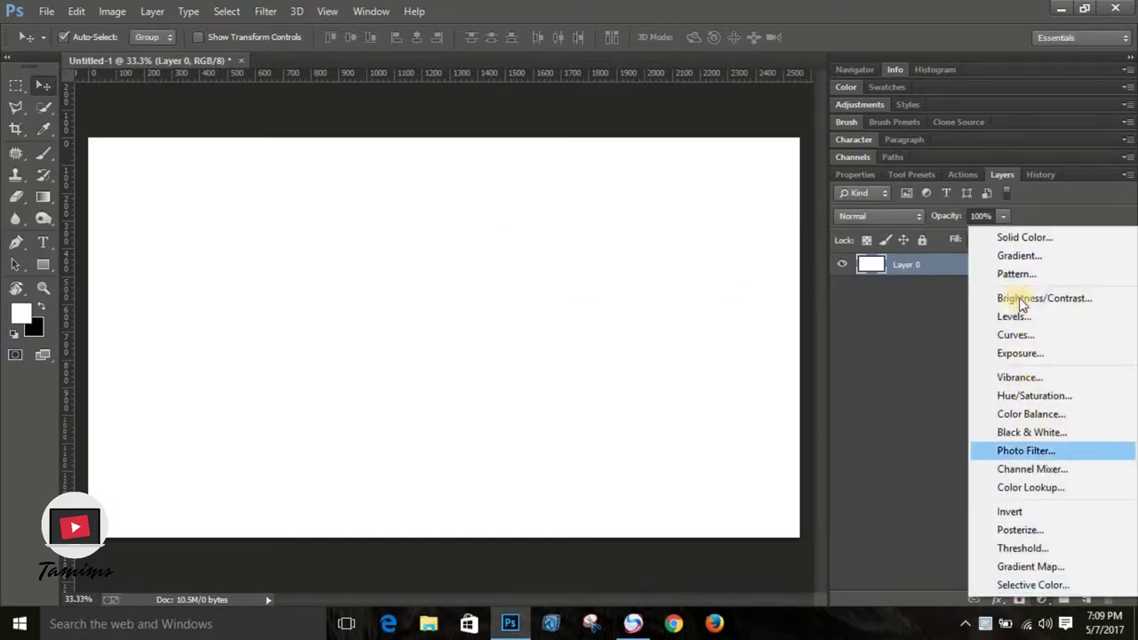
{"action": "left_click", "coordinate": [1016, 254]}
{"action": "left_click", "coordinate": [593, 178]}
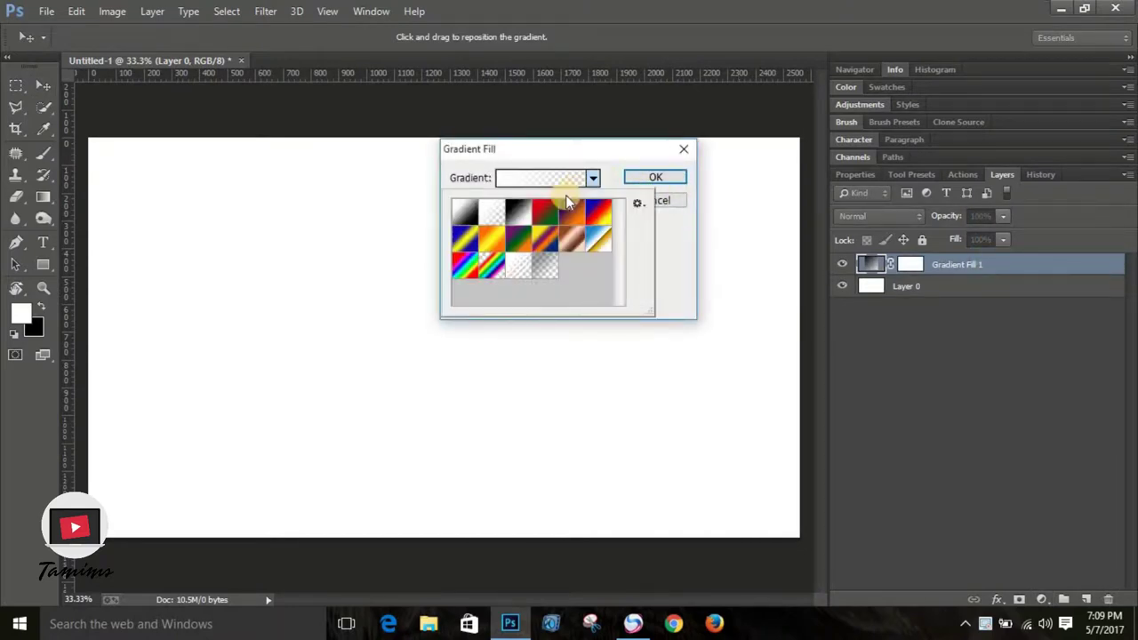
{"action": "left_click", "coordinate": [516, 221]}
{"action": "left_click", "coordinate": [655, 216]}
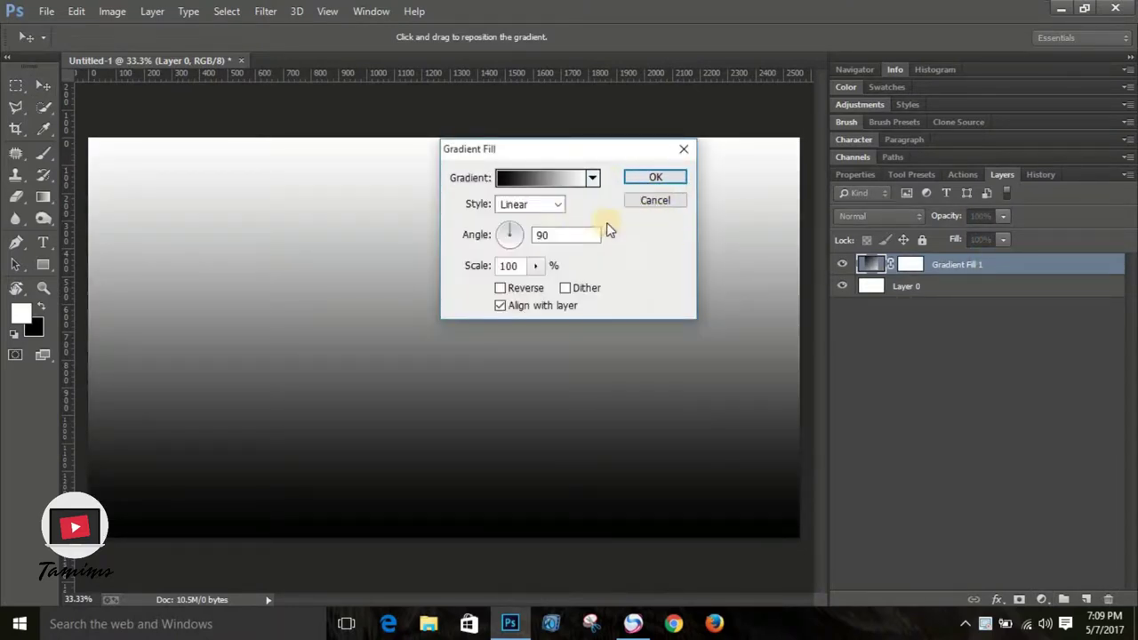
{"action": "left_click", "coordinate": [556, 211]}
{"action": "left_click", "coordinate": [555, 234]}
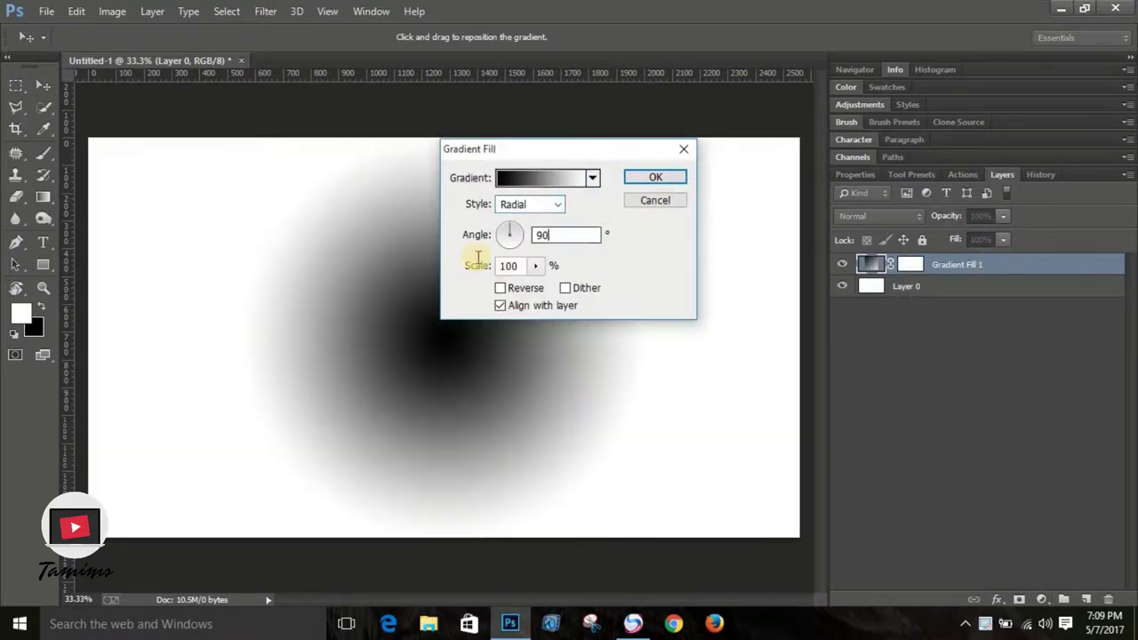
{"action": "type", "text": "45"}
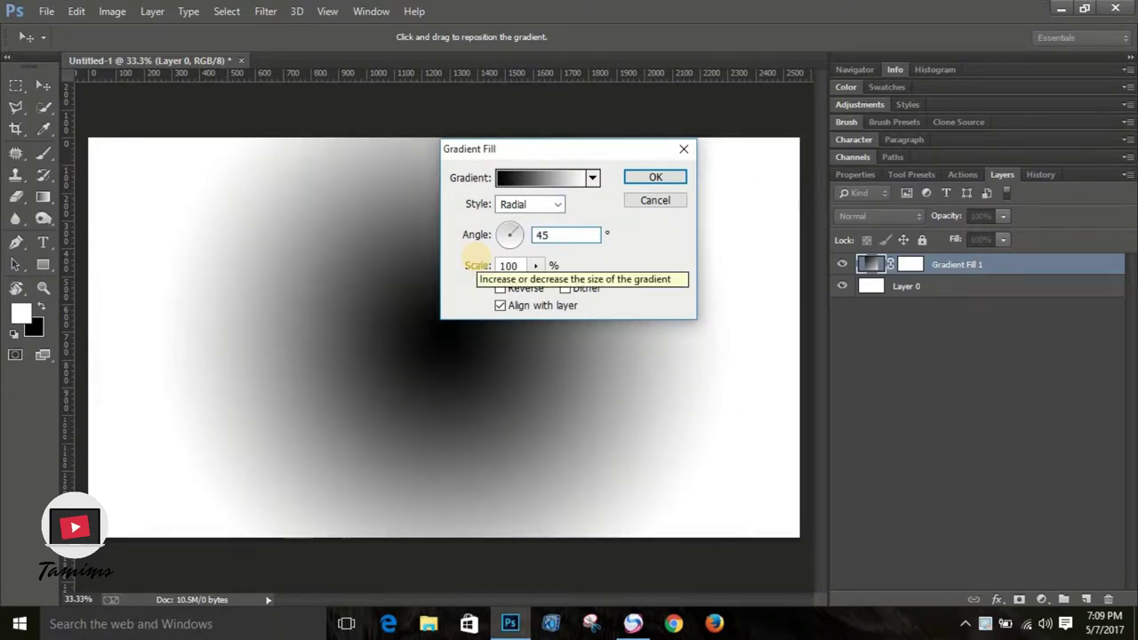
{"action": "left_click", "coordinate": [522, 267]}
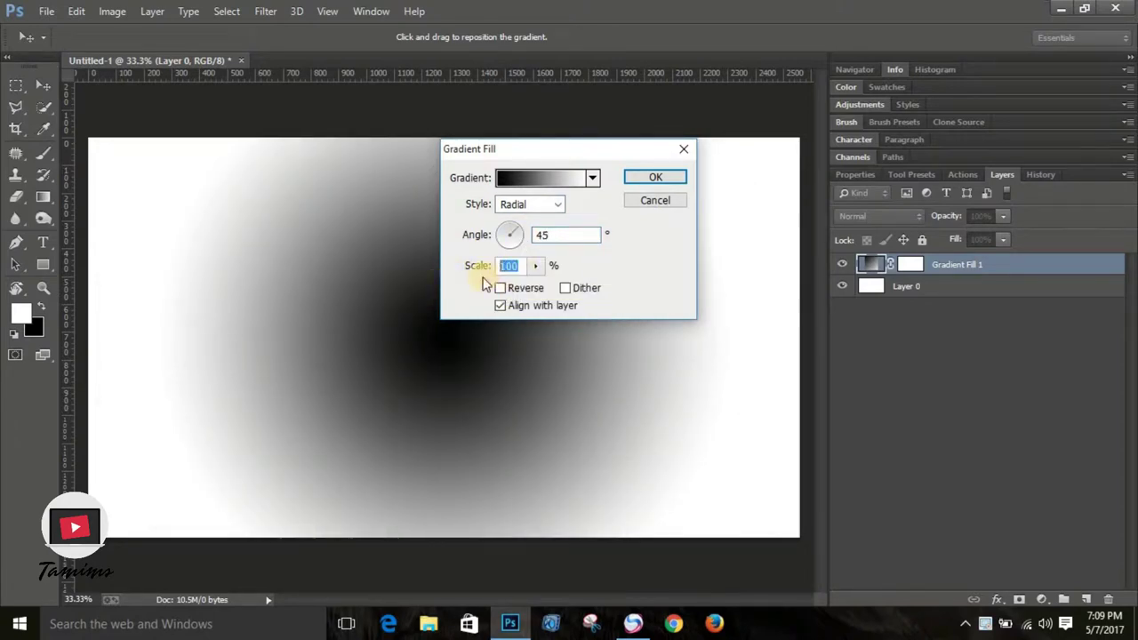
{"action": "type", "text": "25"}
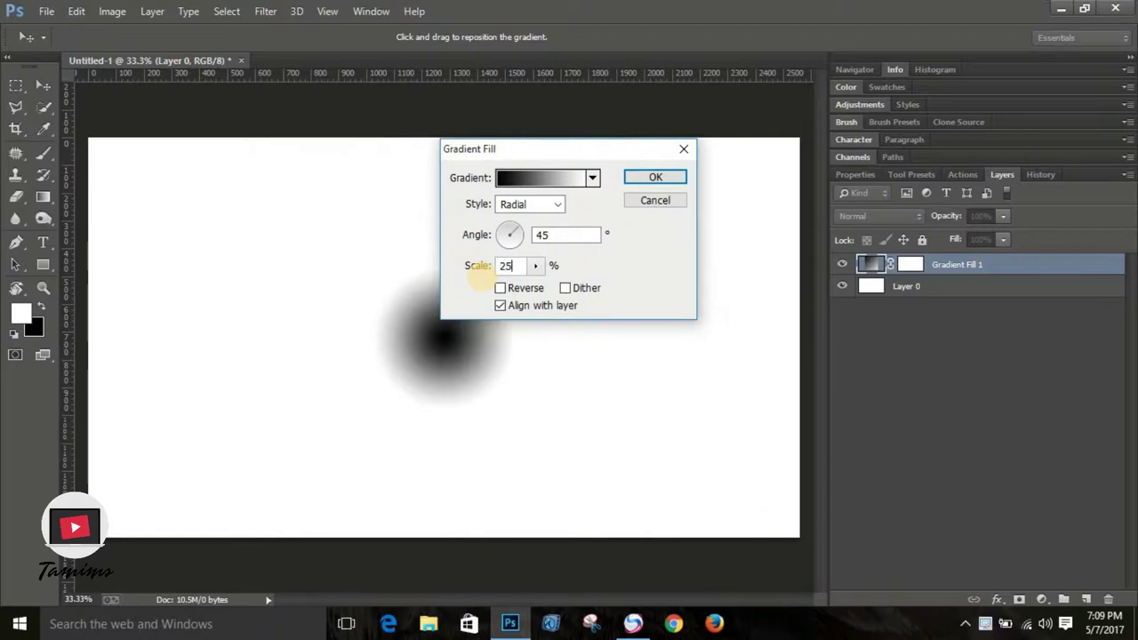
{"action": "type", "text": "0"}
{"action": "left_click", "coordinate": [508, 287]}
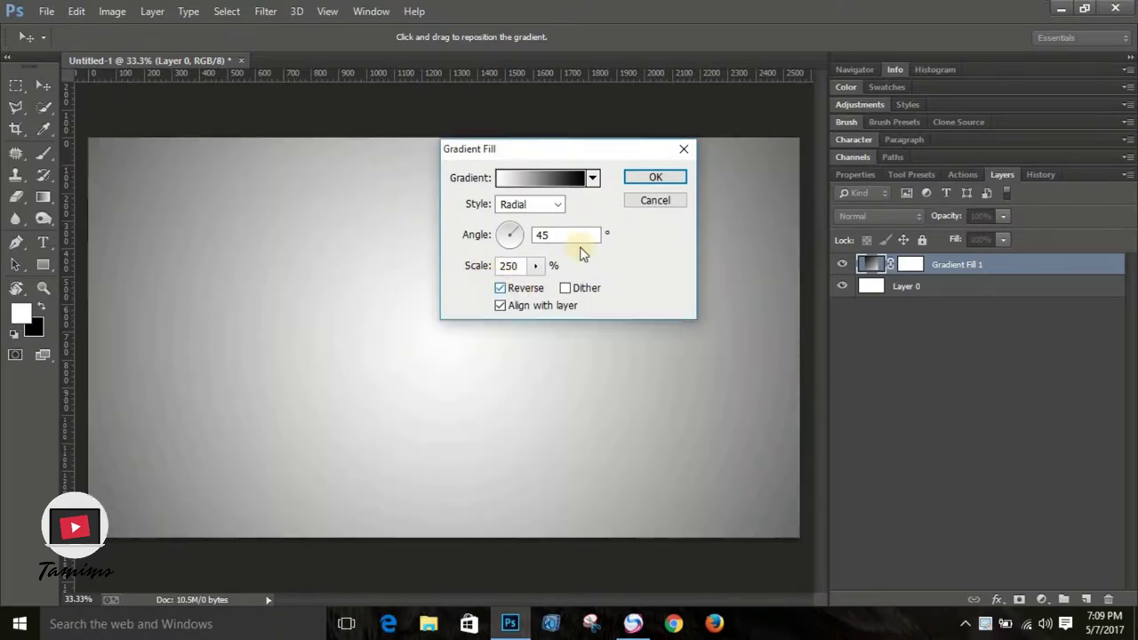
{"action": "left_click", "coordinate": [655, 176]}
Place the wolverine-images-1 photo into the document.
{"action": "left_click", "coordinate": [46, 10]}
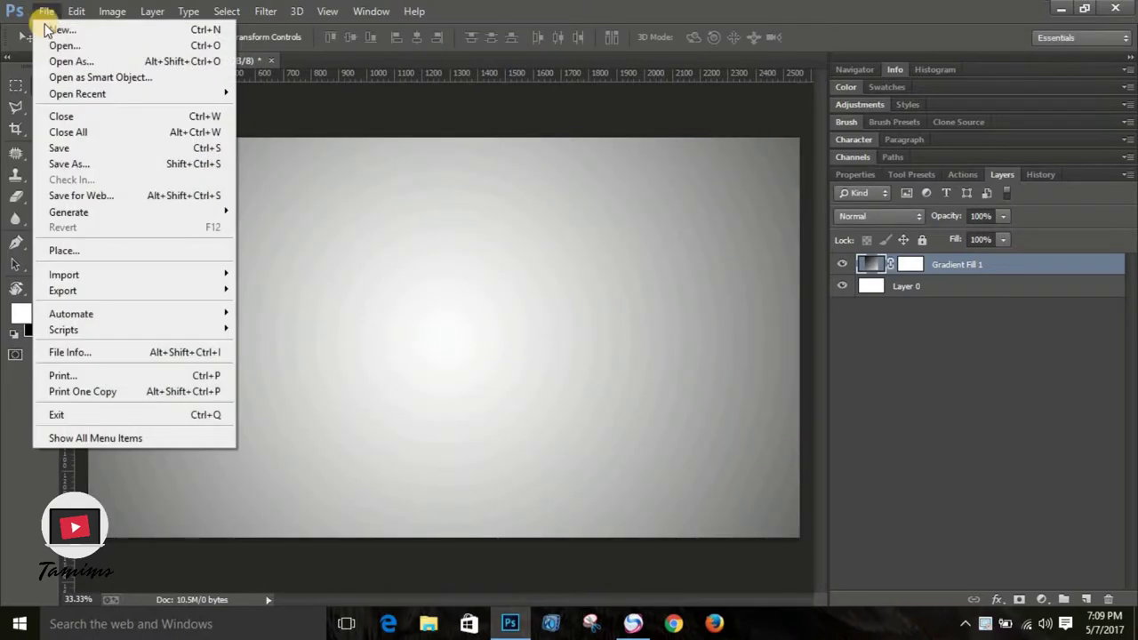
{"action": "left_click", "coordinate": [78, 252]}
{"action": "left_click_drag", "start_coordinate": [555, 210], "coordinate": [554, 293]}
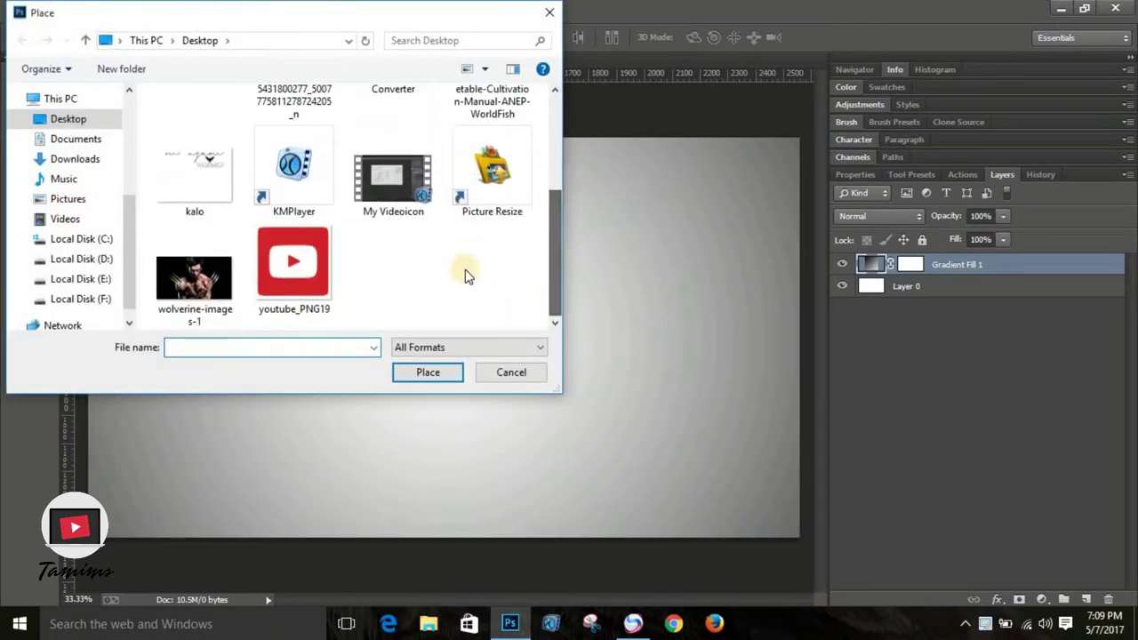
{"action": "left_click", "coordinate": [222, 298]}
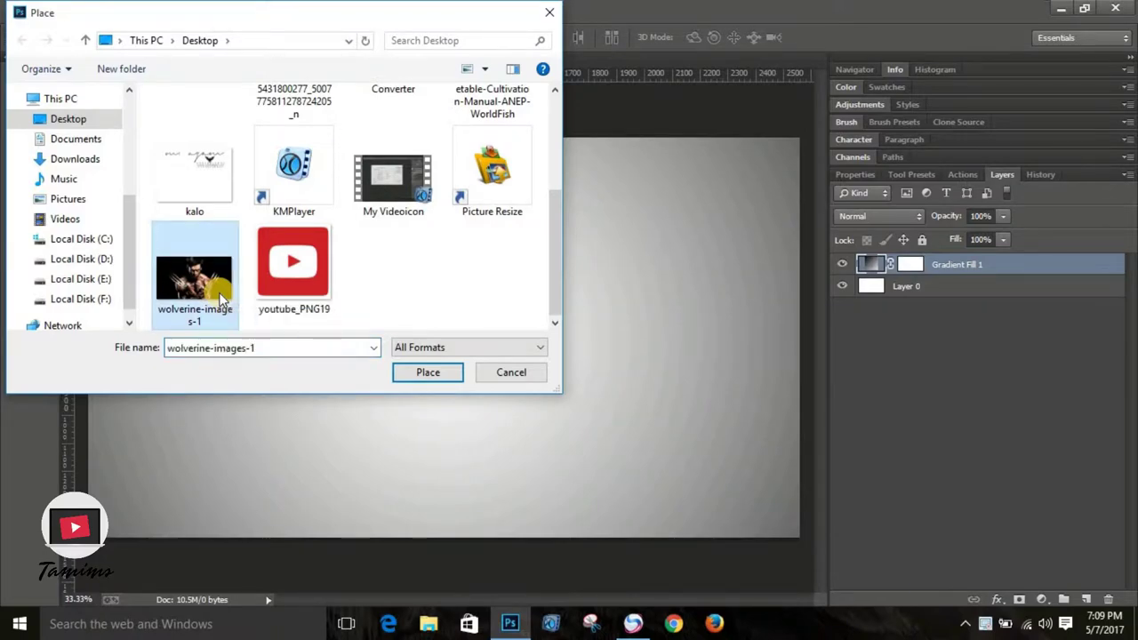
{"action": "left_click", "coordinate": [425, 373]}
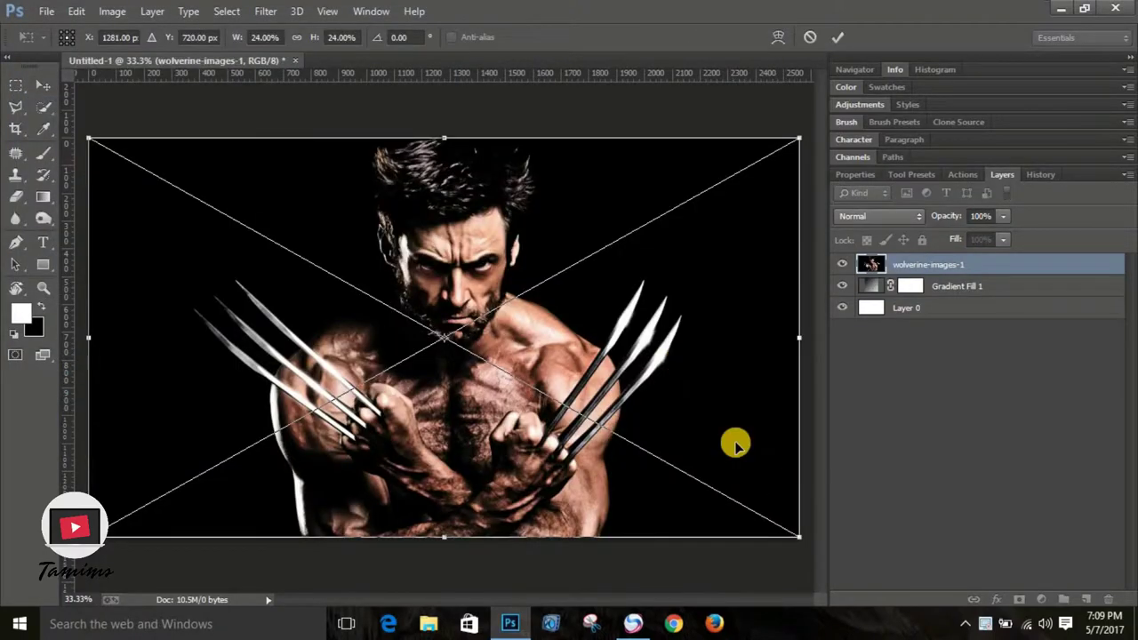
Enlarge and reposition the placed photo to cover the whole canvas, then commit it.
{"action": "left_click_drag", "start_coordinate": [794, 134], "coordinate": [831, 74]}
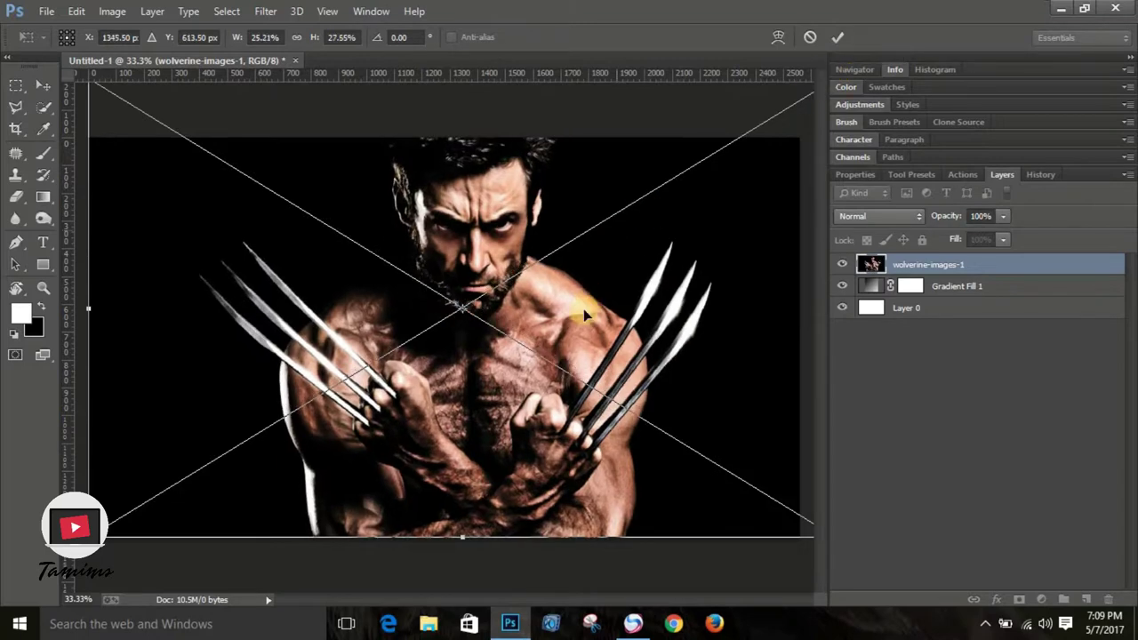
{"action": "left_click_drag", "start_coordinate": [597, 322], "coordinate": [584, 373]}
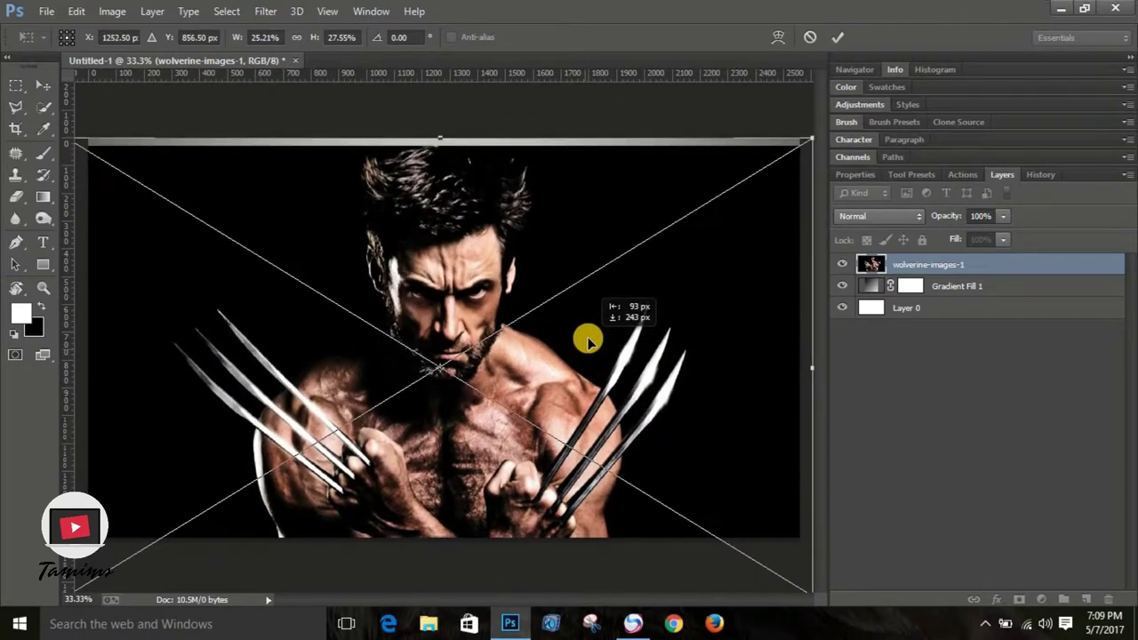
{"action": "left_click_drag", "start_coordinate": [815, 134], "coordinate": [816, 107]}
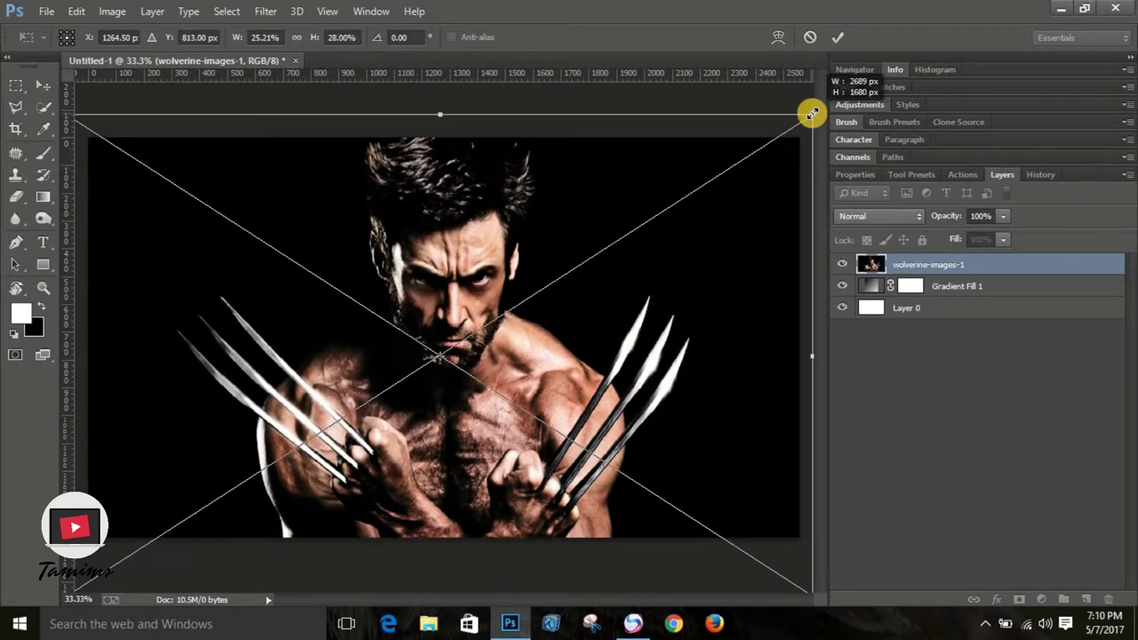
{"action": "left_click_drag", "start_coordinate": [668, 292], "coordinate": [661, 322]}
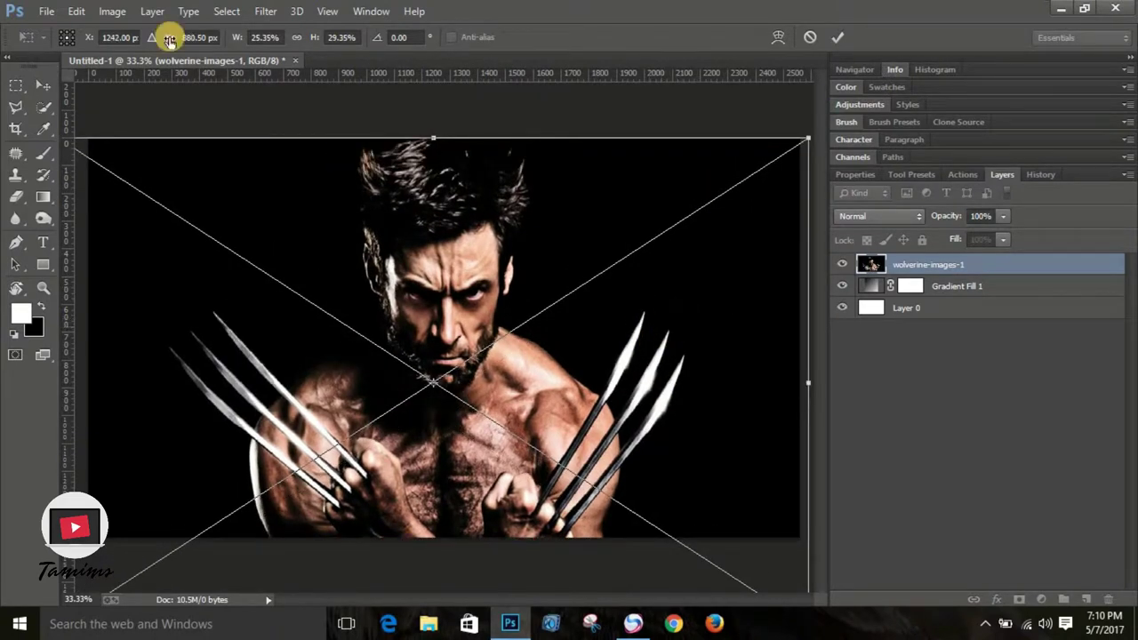
{"action": "left_click", "coordinate": [835, 36]}
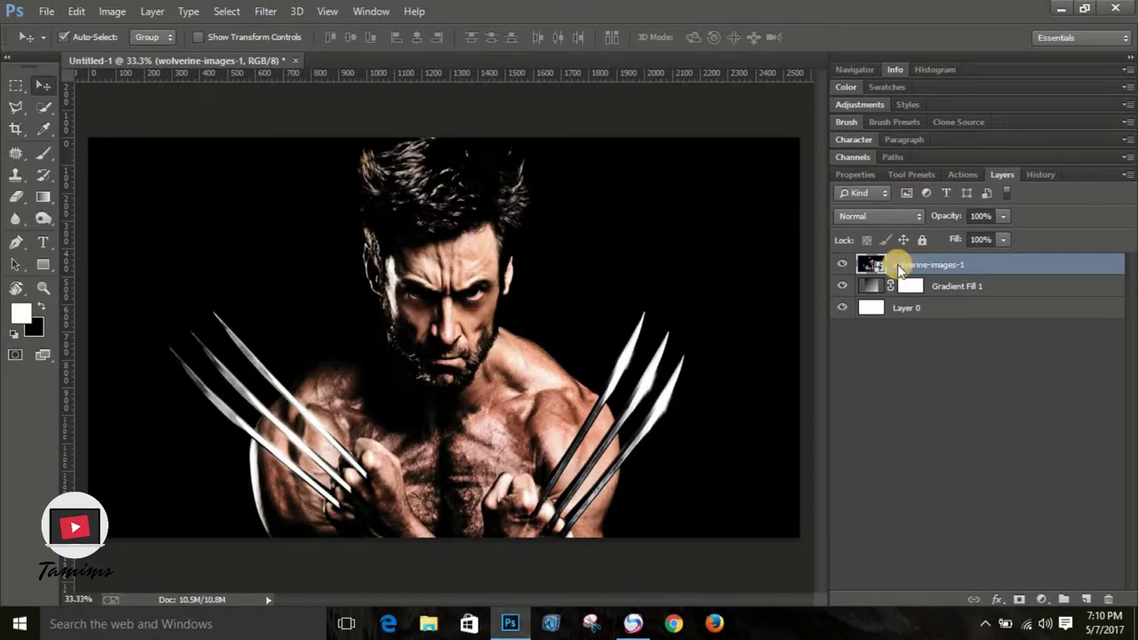
Rasterize the photo layer, convert it to a Smart Object, and add an inverted black mask.
{"action": "right_click", "coordinate": [900, 269]}
{"action": "left_click", "coordinate": [645, 246]}
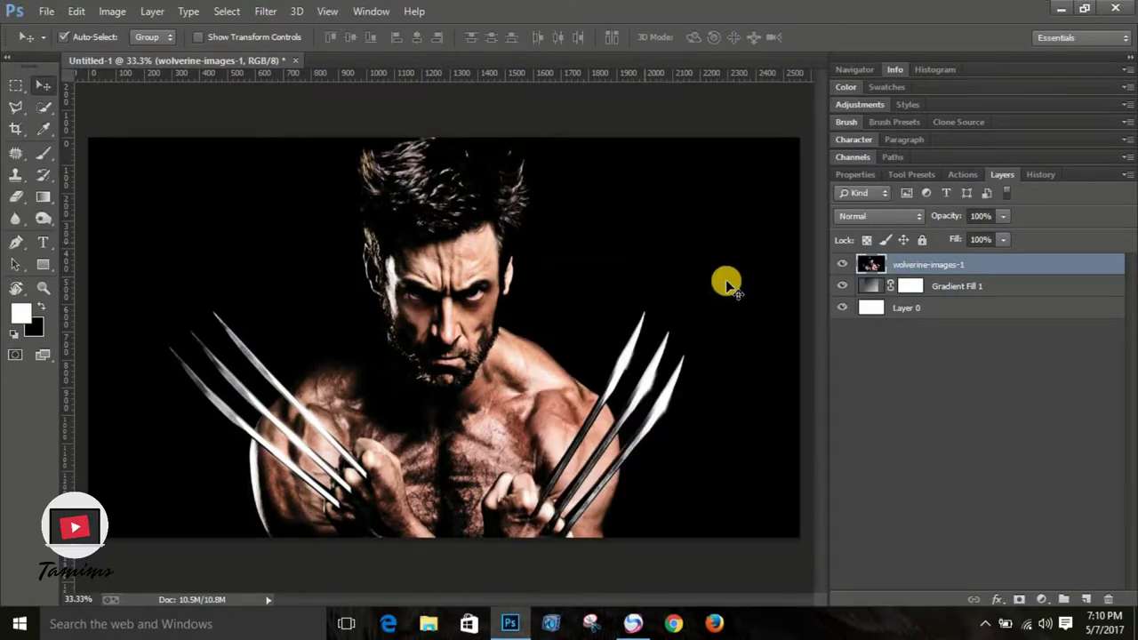
{"action": "right_click", "coordinate": [899, 273]}
{"action": "left_click", "coordinate": [666, 207]}
{"action": "left_click", "coordinate": [1019, 601]}
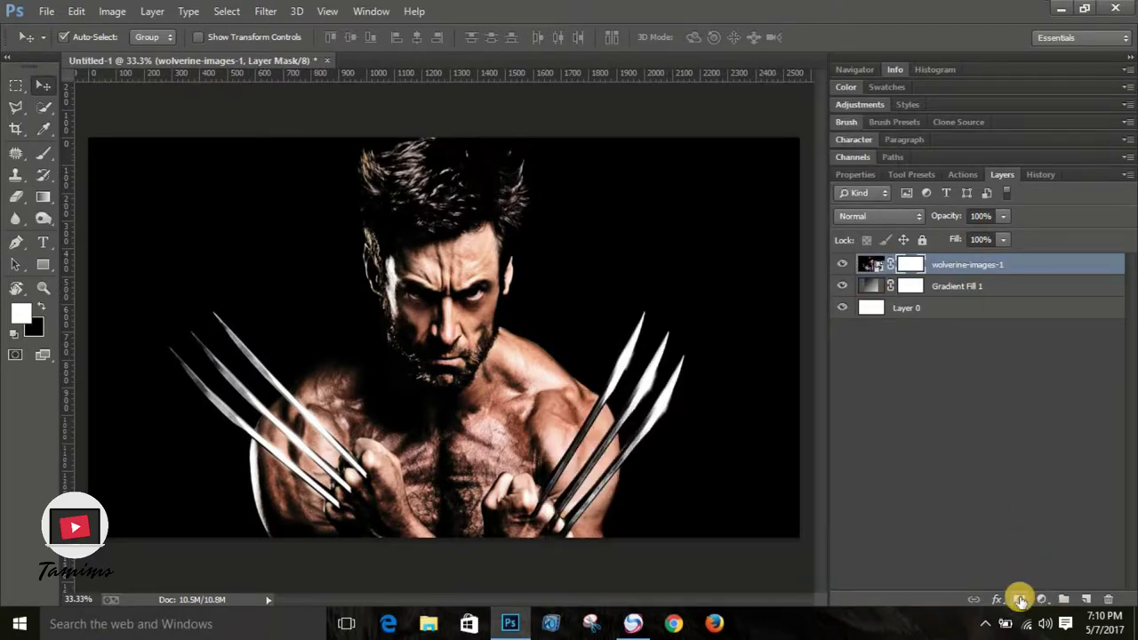
{"action": "key", "text": "ctrl+i"}
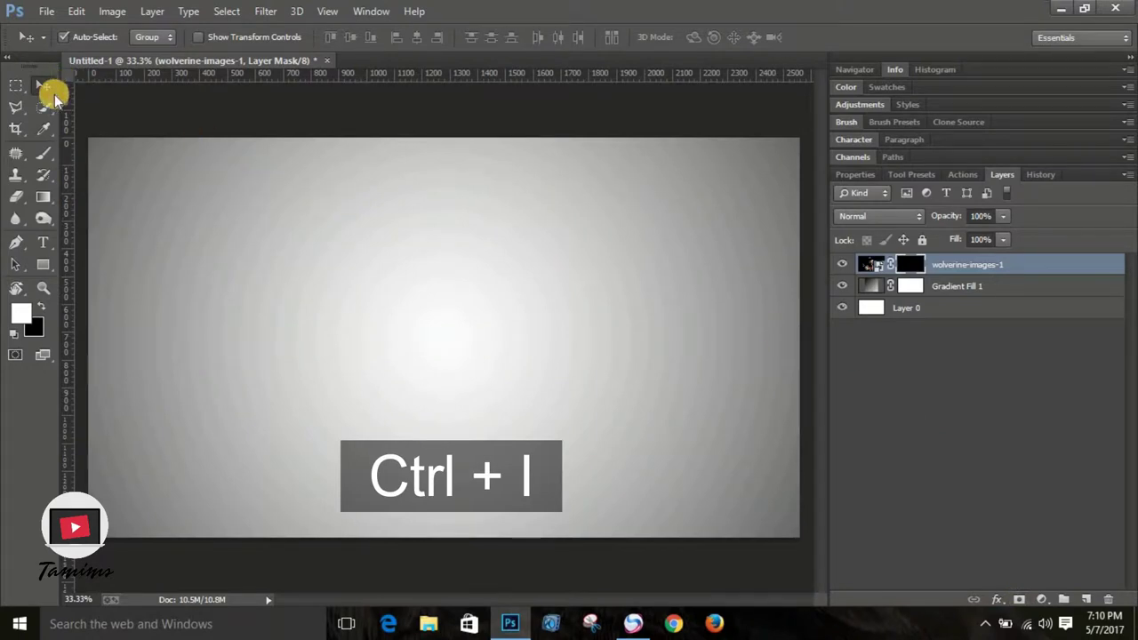
Paint one white stroke with the rotated 970 grunge brush to reveal the man's face.
{"action": "left_click", "coordinate": [44, 152]}
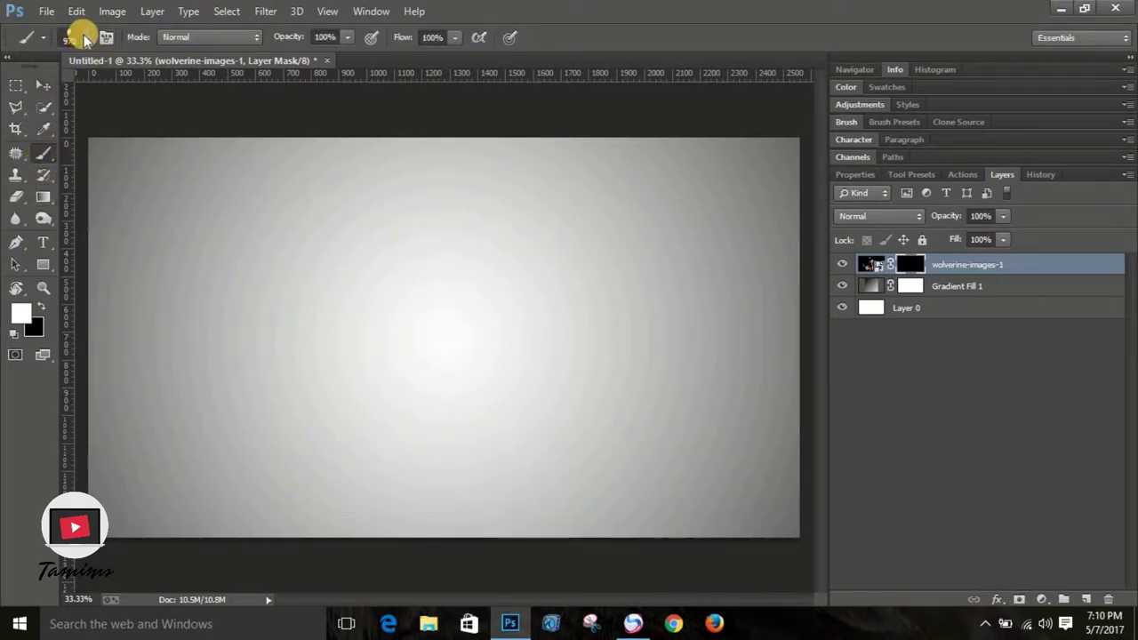
{"action": "left_click", "coordinate": [80, 37]}
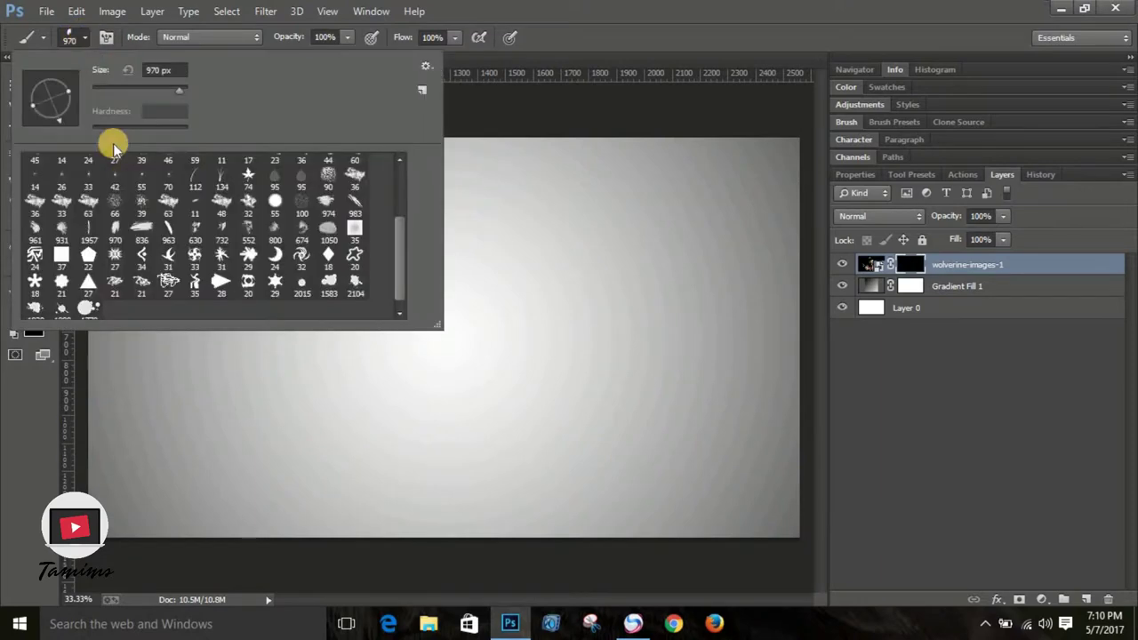
{"action": "left_click", "coordinate": [119, 229]}
{"action": "left_click_drag", "start_coordinate": [76, 94], "coordinate": [67, 125]}
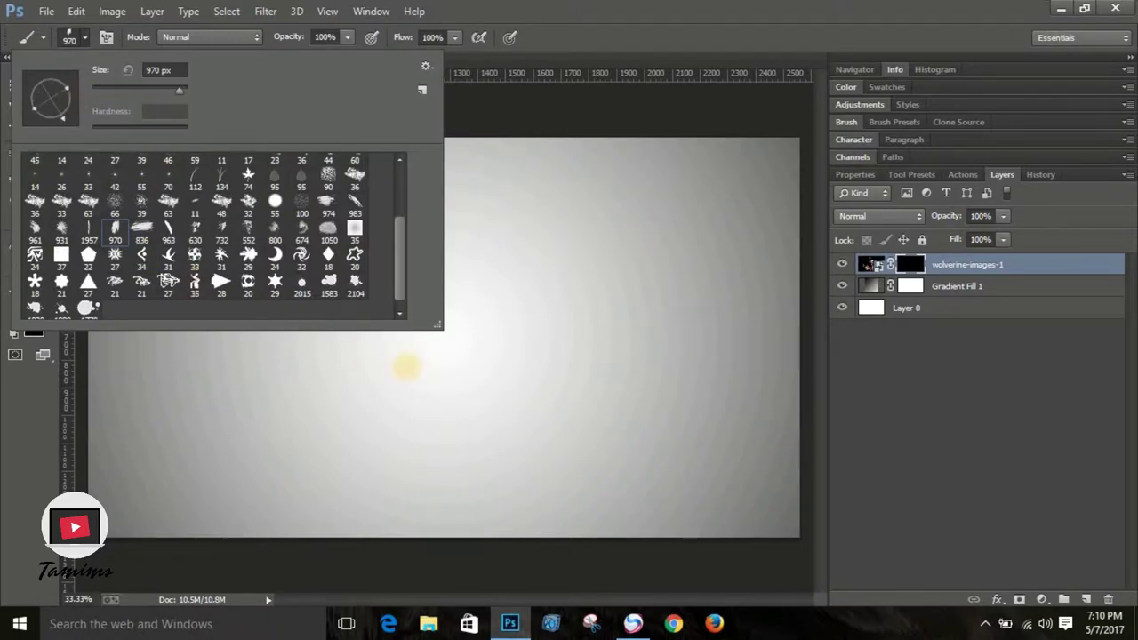
{"action": "left_click", "coordinate": [50, 333]}
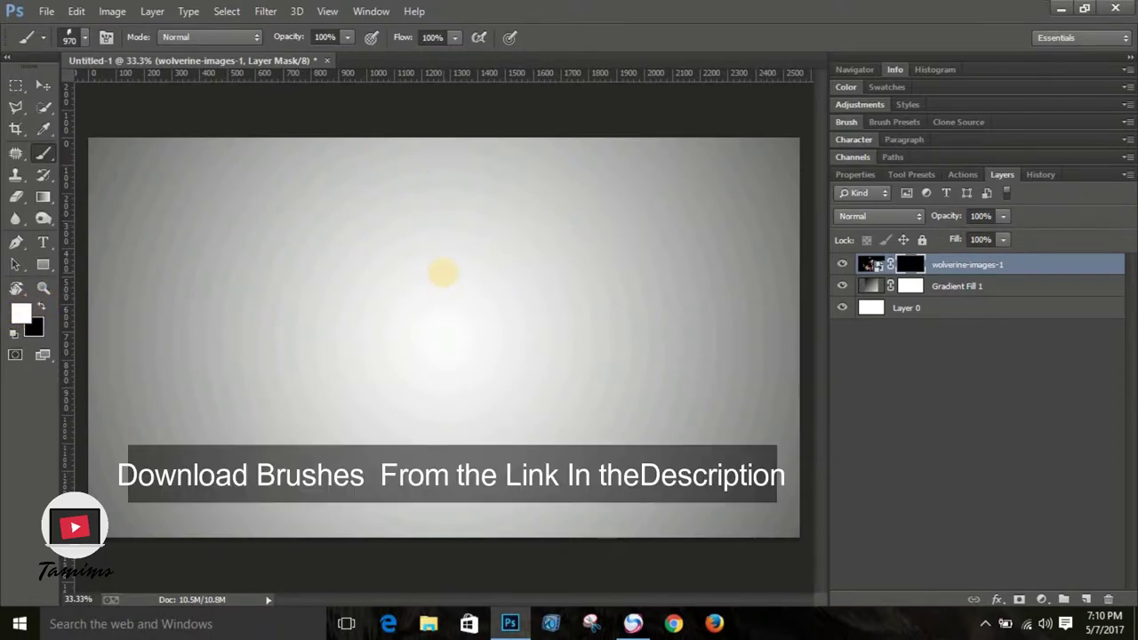
{"action": "left_click", "coordinate": [444, 266]}
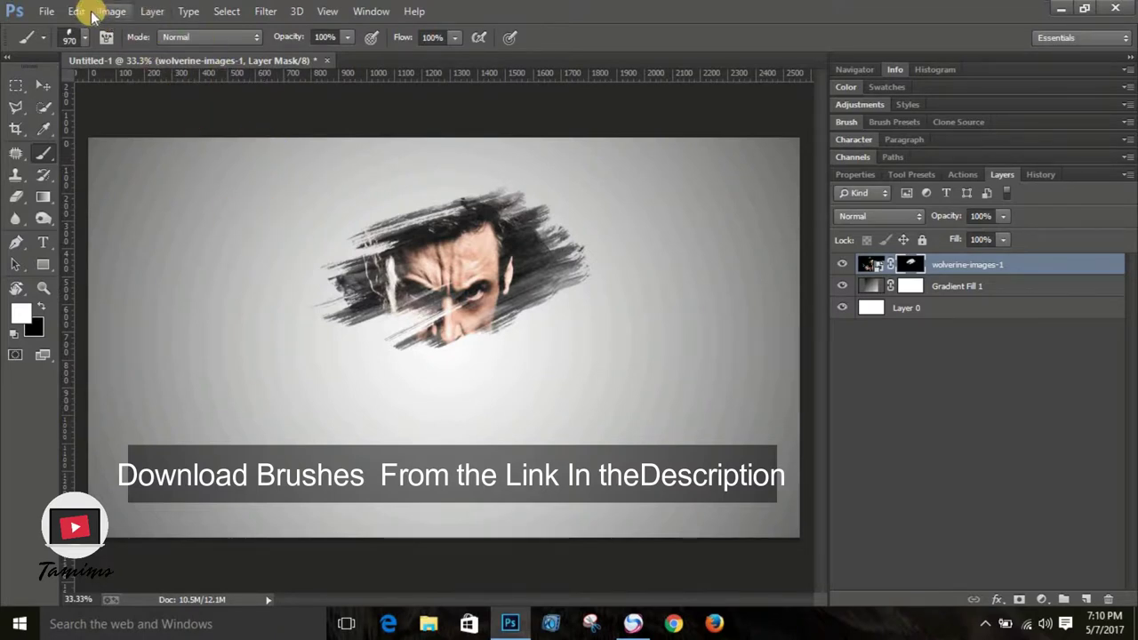
Paint rotated grunge strokes revealing more of the face, beard, shoulder and arm.
{"action": "left_click", "coordinate": [85, 37]}
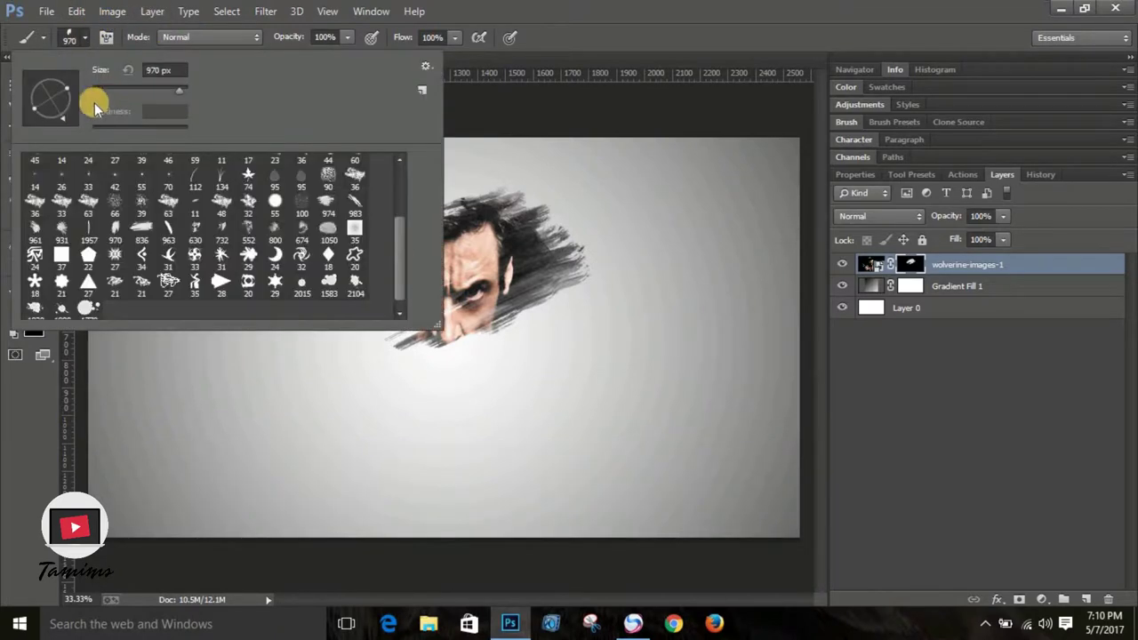
{"action": "left_click_drag", "start_coordinate": [62, 118], "coordinate": [73, 90]}
{"action": "left_click", "coordinate": [85, 34]}
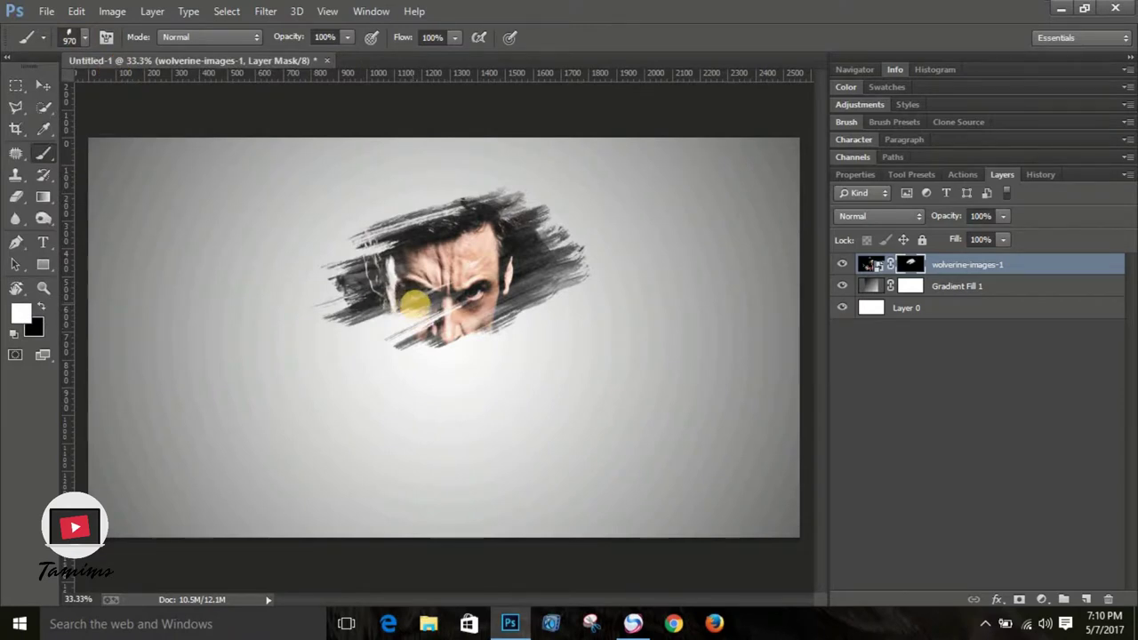
{"action": "left_click", "coordinate": [414, 303]}
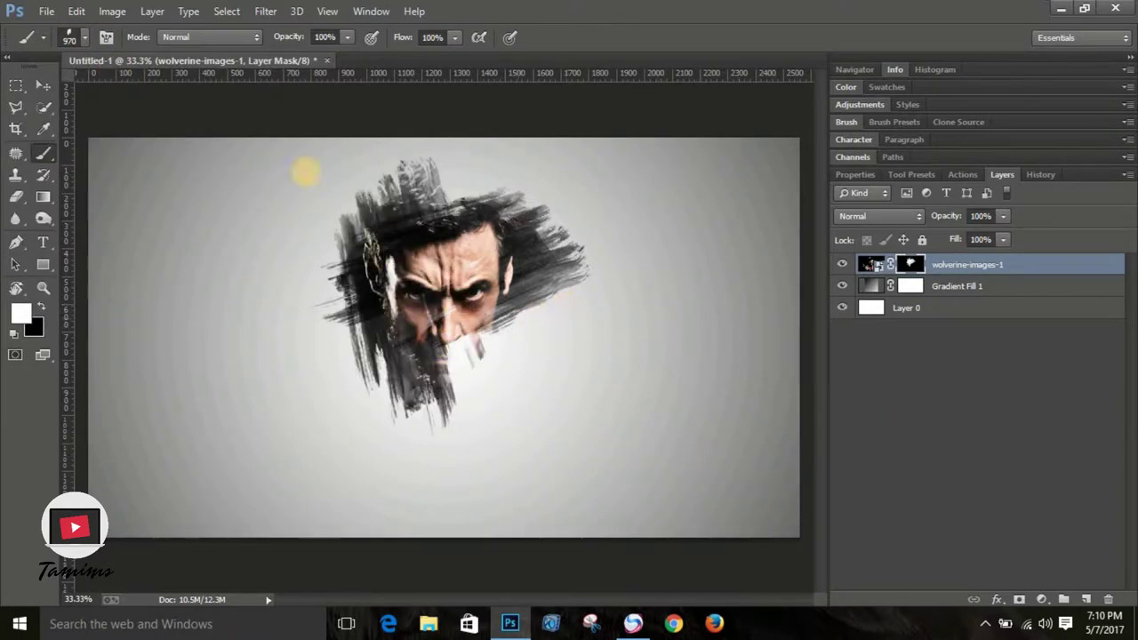
{"action": "left_click", "coordinate": [86, 39]}
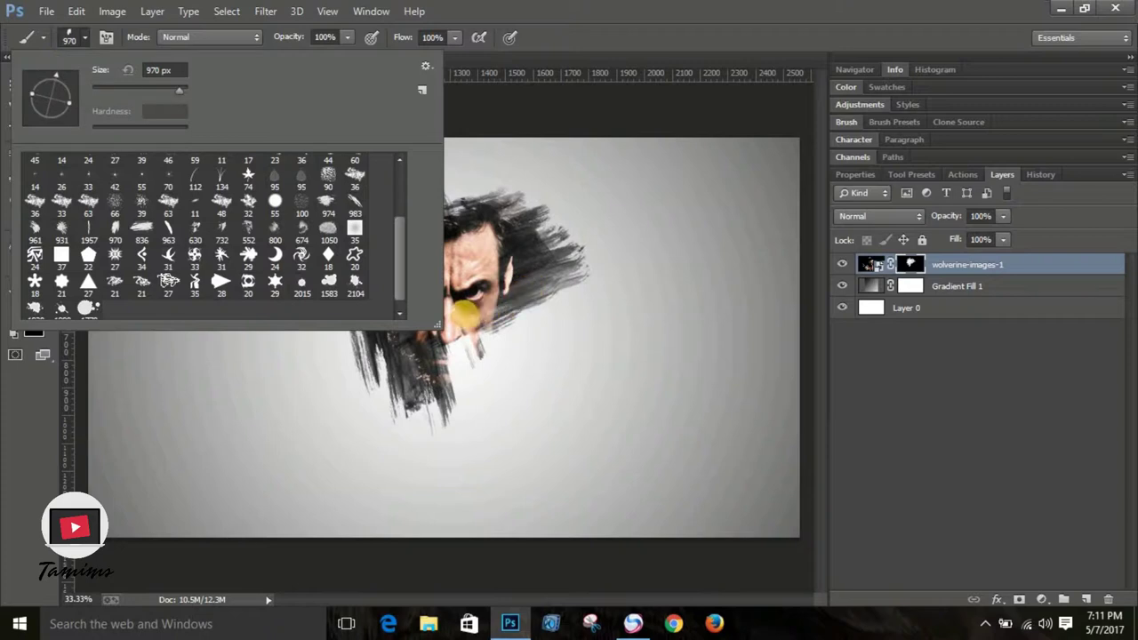
{"action": "left_click", "coordinate": [81, 34]}
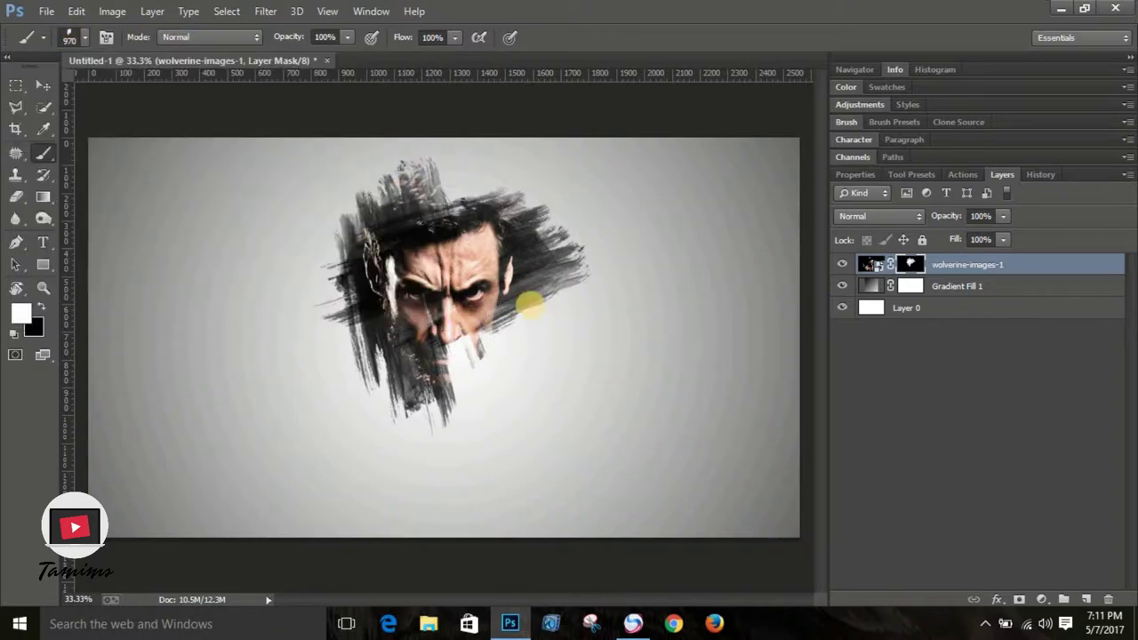
{"action": "left_click_drag", "start_coordinate": [418, 310], "coordinate": [471, 336]}
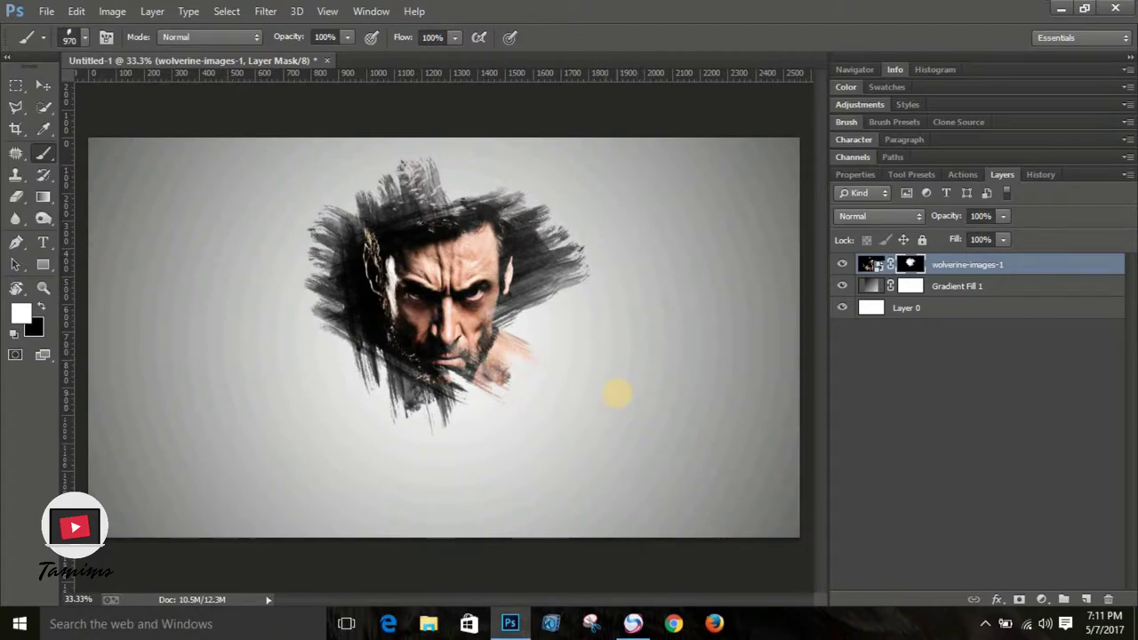
{"action": "left_click_drag", "start_coordinate": [529, 329], "coordinate": [563, 355]}
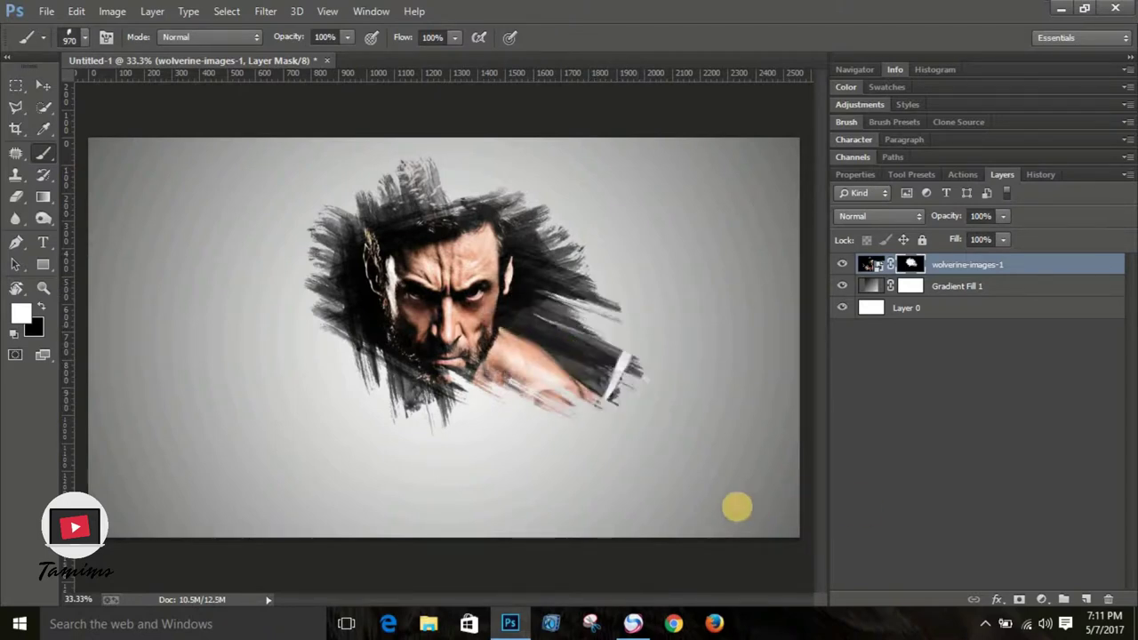
Re-angle the brush and paint the figure's lower left plus dark streaks left of the face.
{"action": "left_click", "coordinate": [85, 37]}
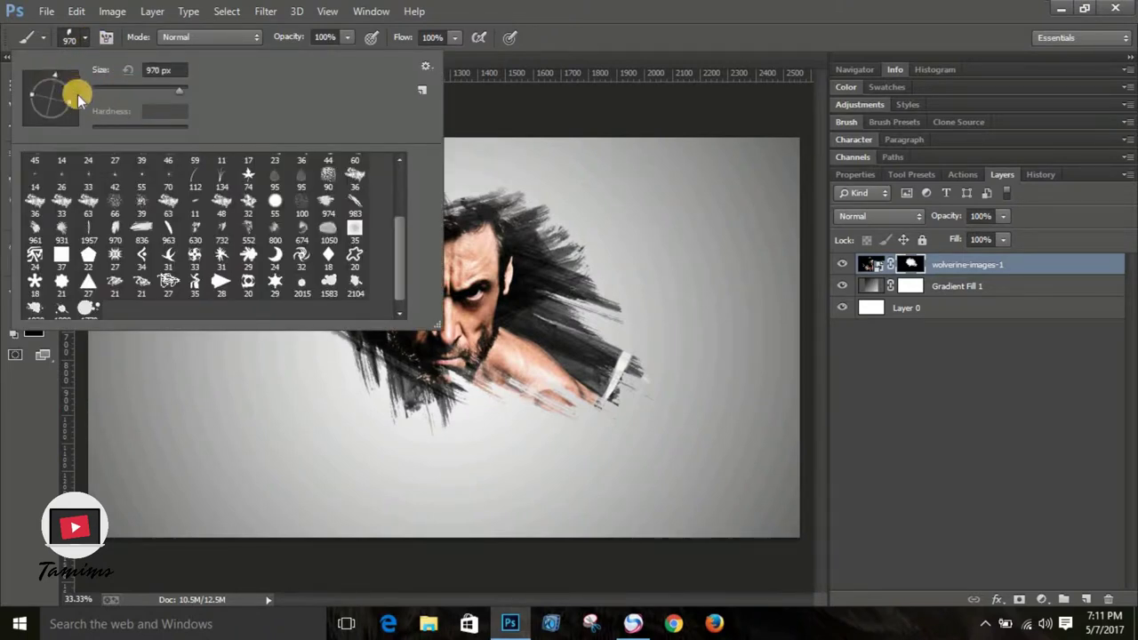
{"action": "left_click_drag", "start_coordinate": [79, 99], "coordinate": [34, 146]}
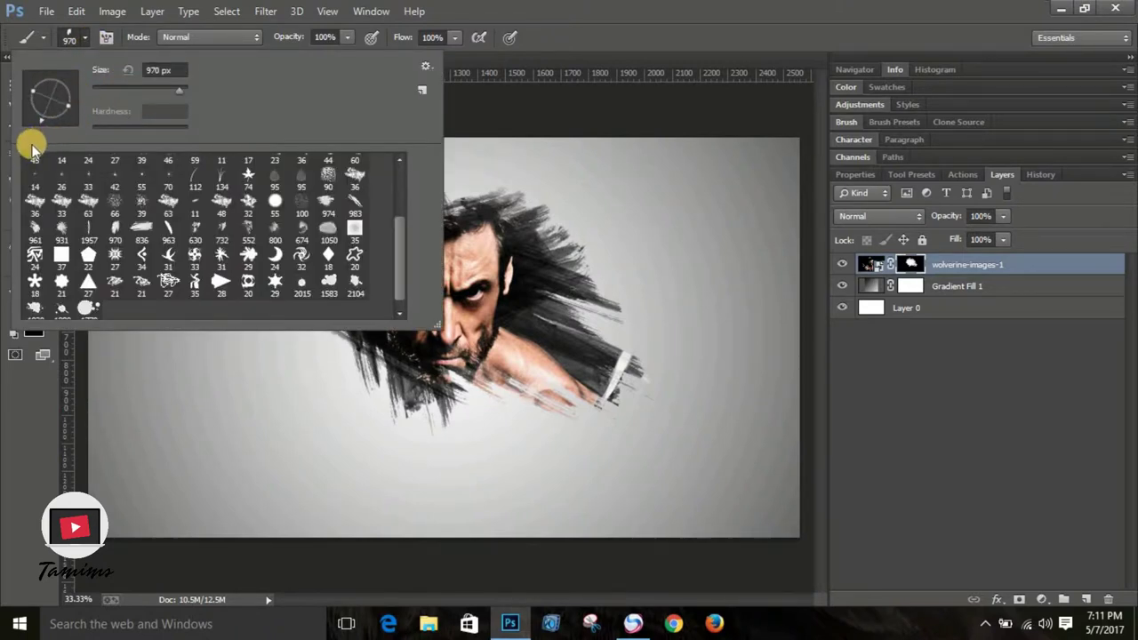
{"action": "mouse_move", "coordinate": [62, 98]}
{"action": "left_mouse_down"}
{"action": "mouse_move", "coordinate": [37, 118]}
{"action": "mouse_move", "coordinate": [30, 96]}
{"action": "left_mouse_up"}
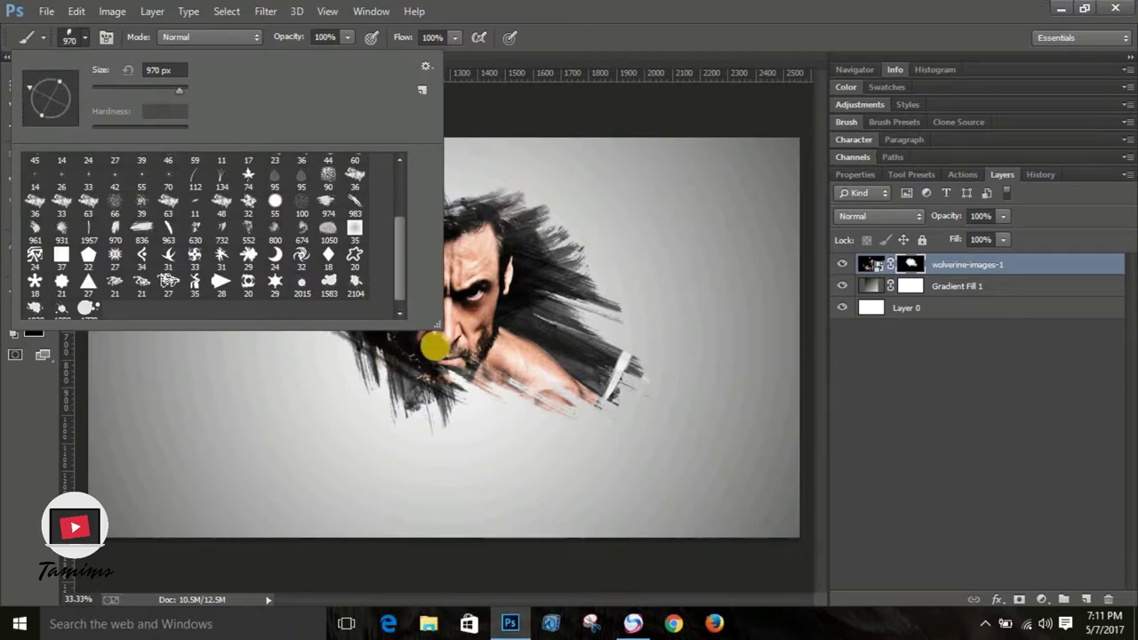
{"action": "left_click", "coordinate": [85, 34]}
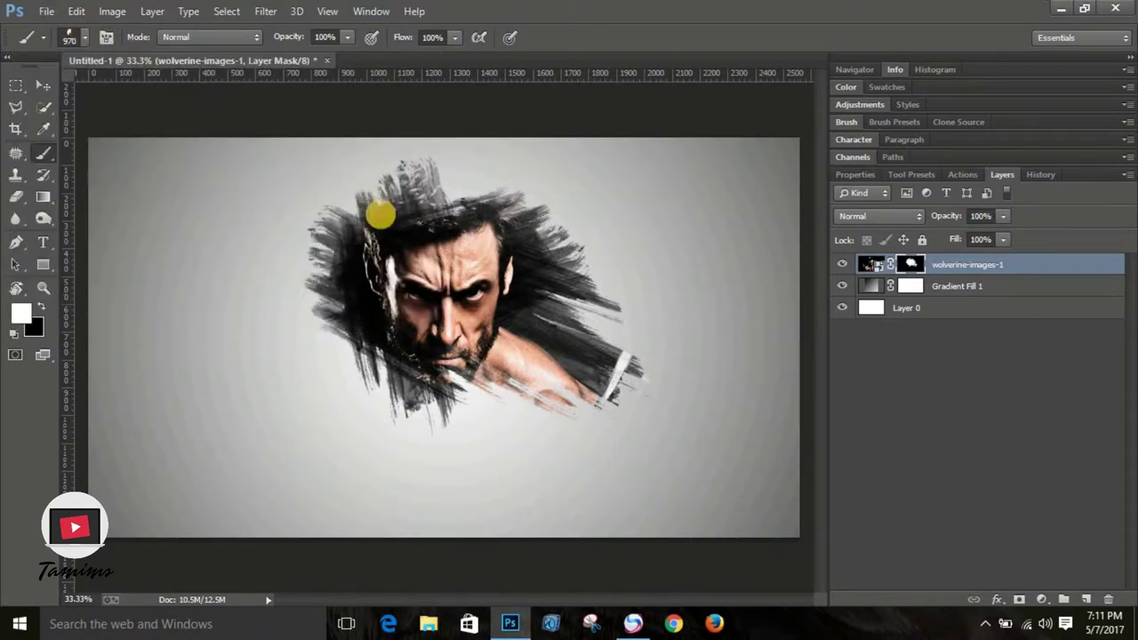
{"action": "left_click", "coordinate": [396, 354]}
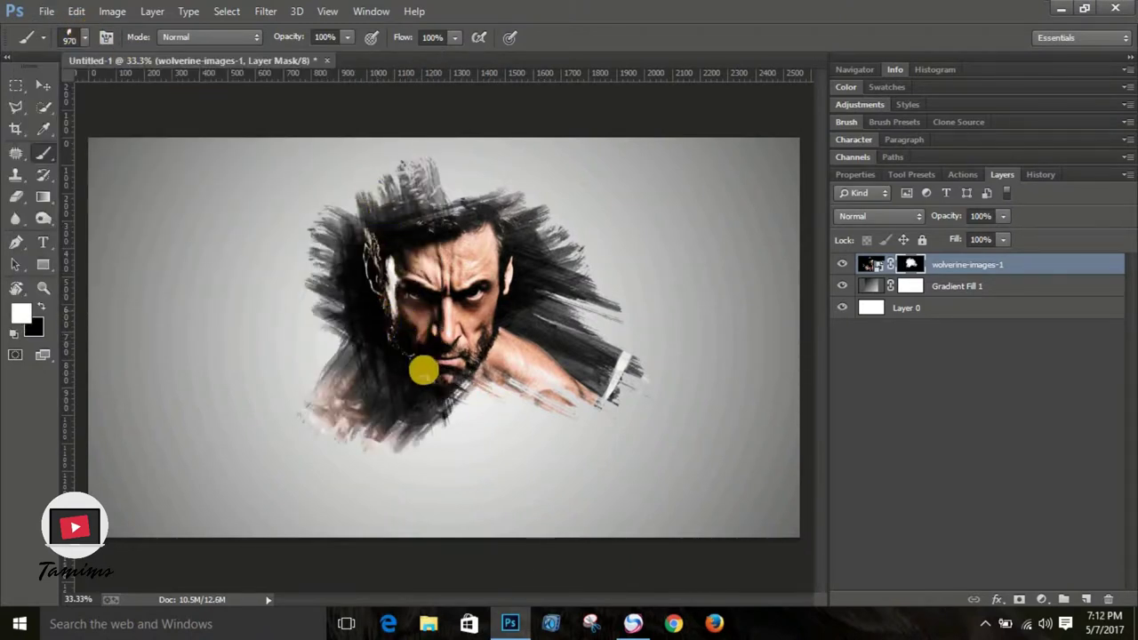
{"action": "left_click", "coordinate": [86, 38]}
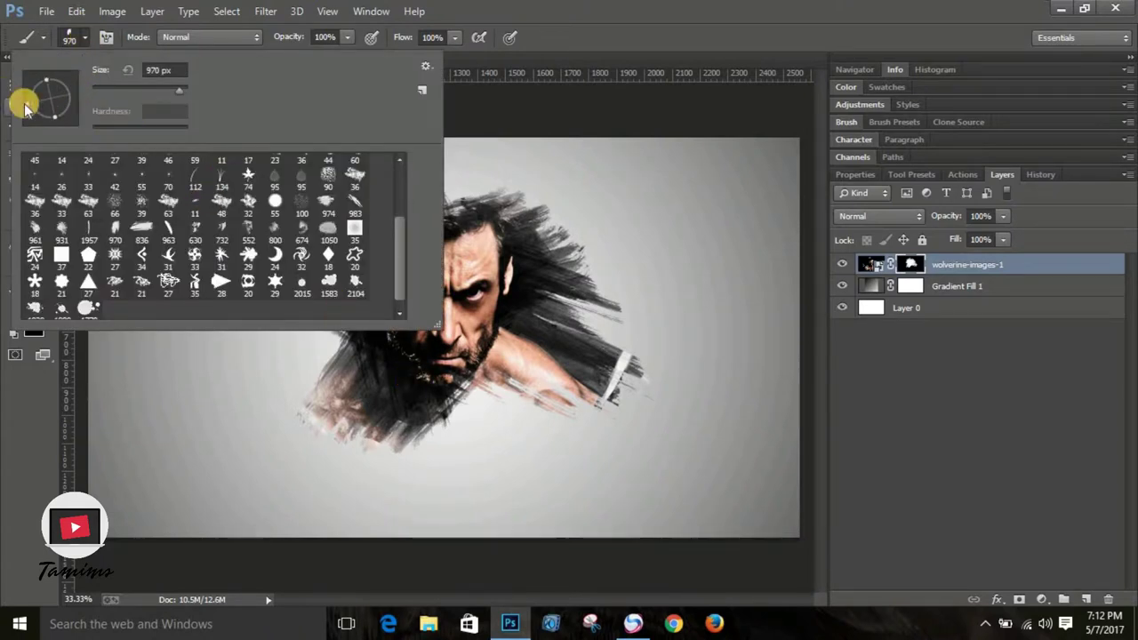
{"action": "left_click_drag", "start_coordinate": [26, 104], "coordinate": [56, 127]}
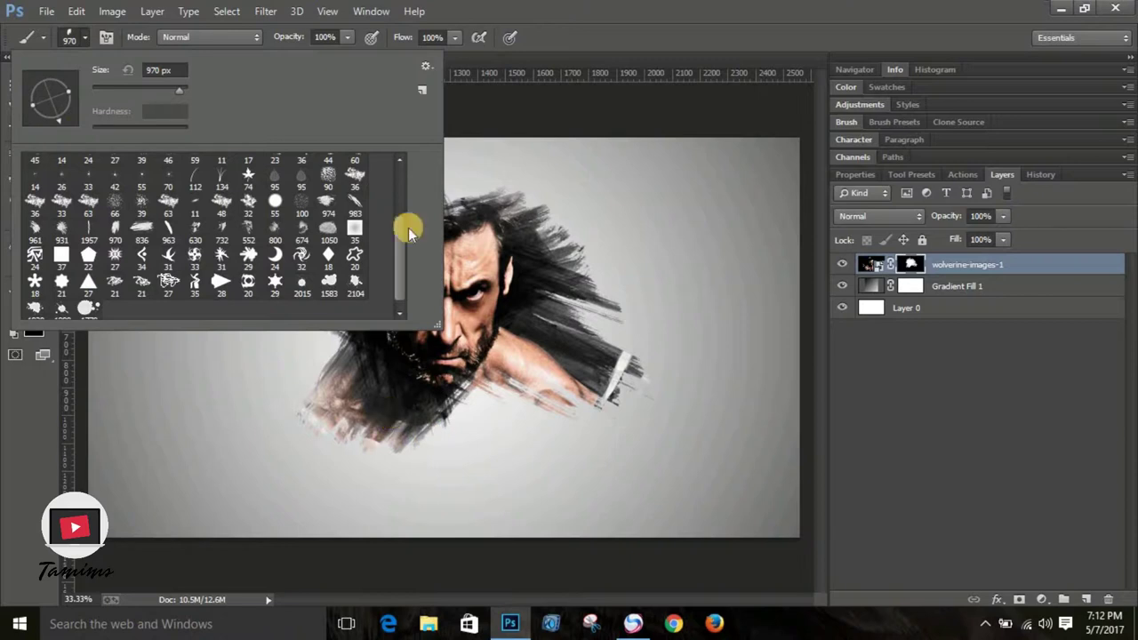
{"action": "left_click", "coordinate": [86, 37]}
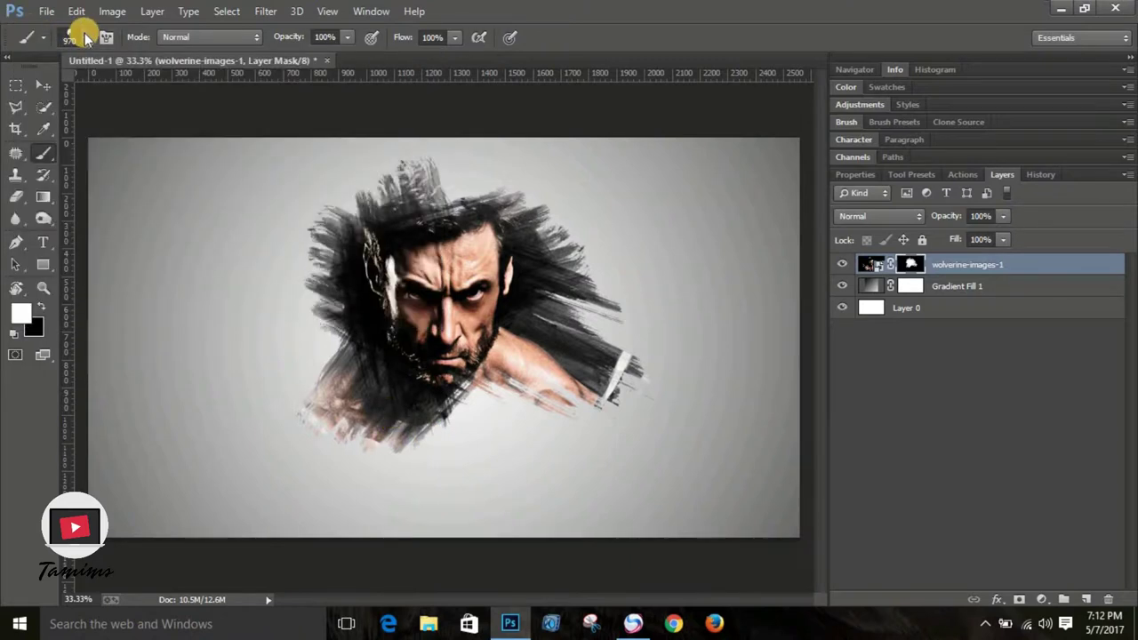
{"action": "left_click_drag", "start_coordinate": [338, 317], "coordinate": [544, 388]}
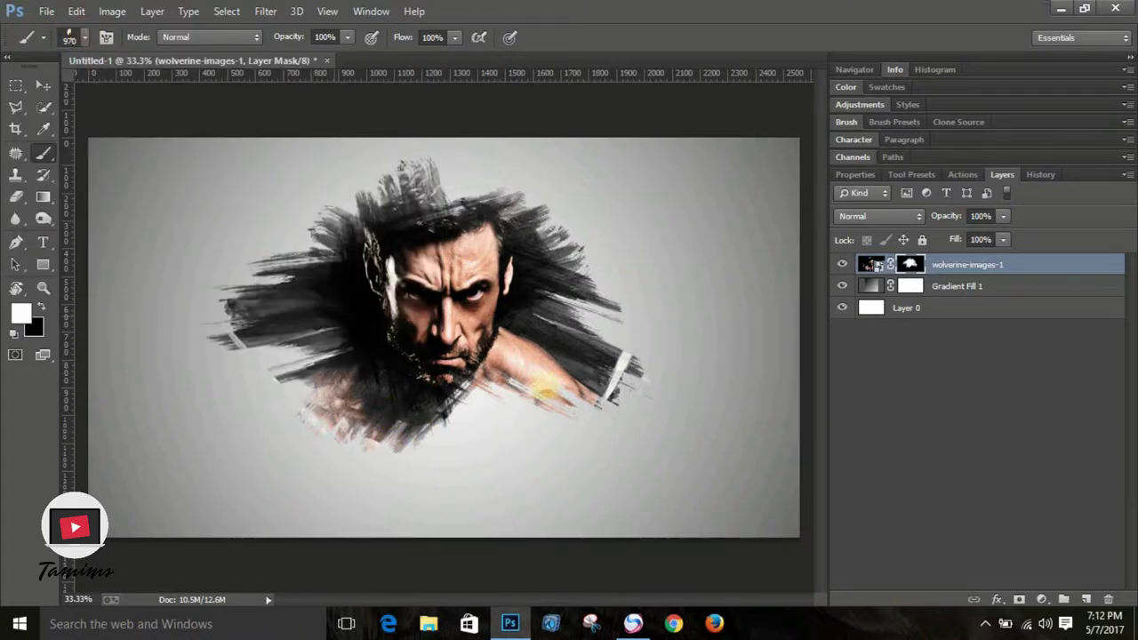
With the Move tool, target the photo layer and its mask, then undo an accidental selection.
{"action": "left_click", "coordinate": [40, 81]}
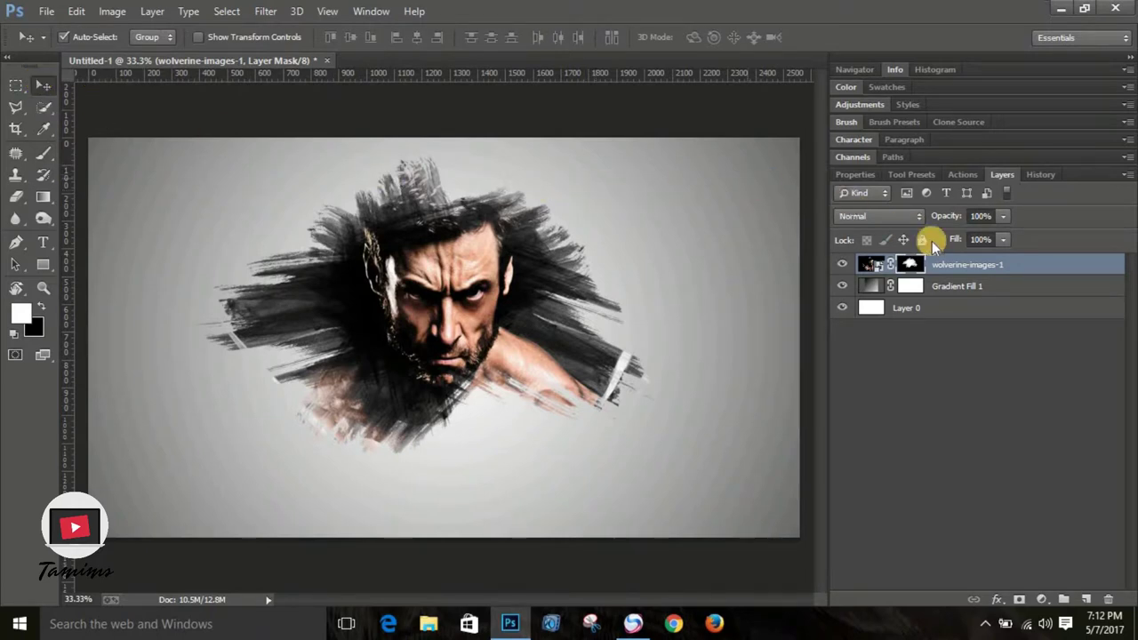
{"action": "double_click", "coordinate": [960, 264]}
{"action": "left_click", "coordinate": [1020, 264]}
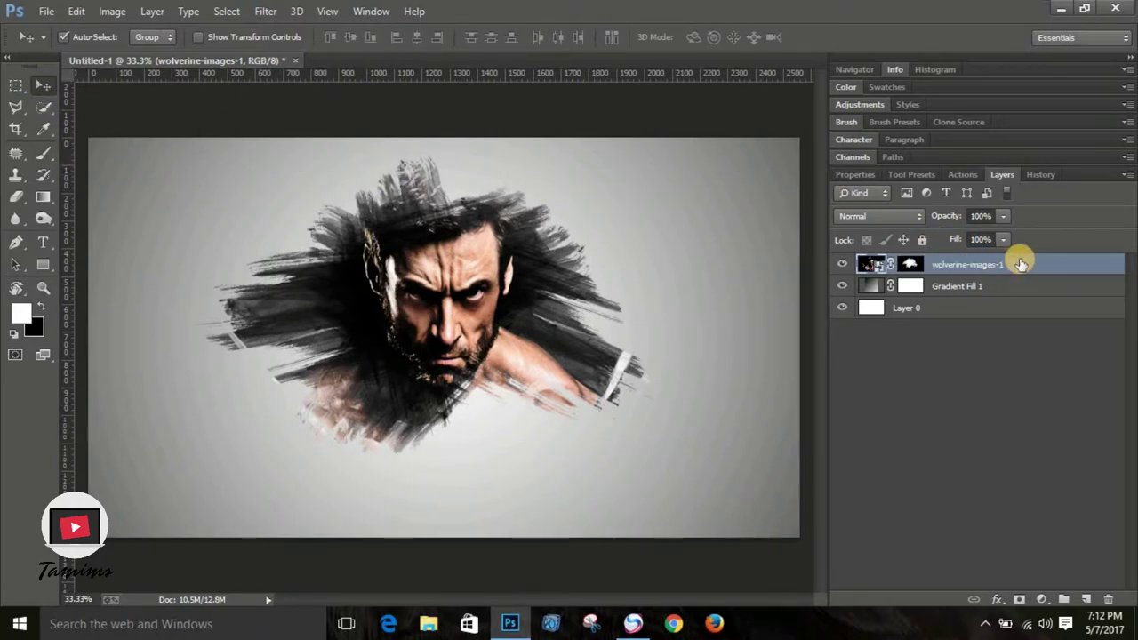
{"action": "left_click", "coordinate": [909, 264]}
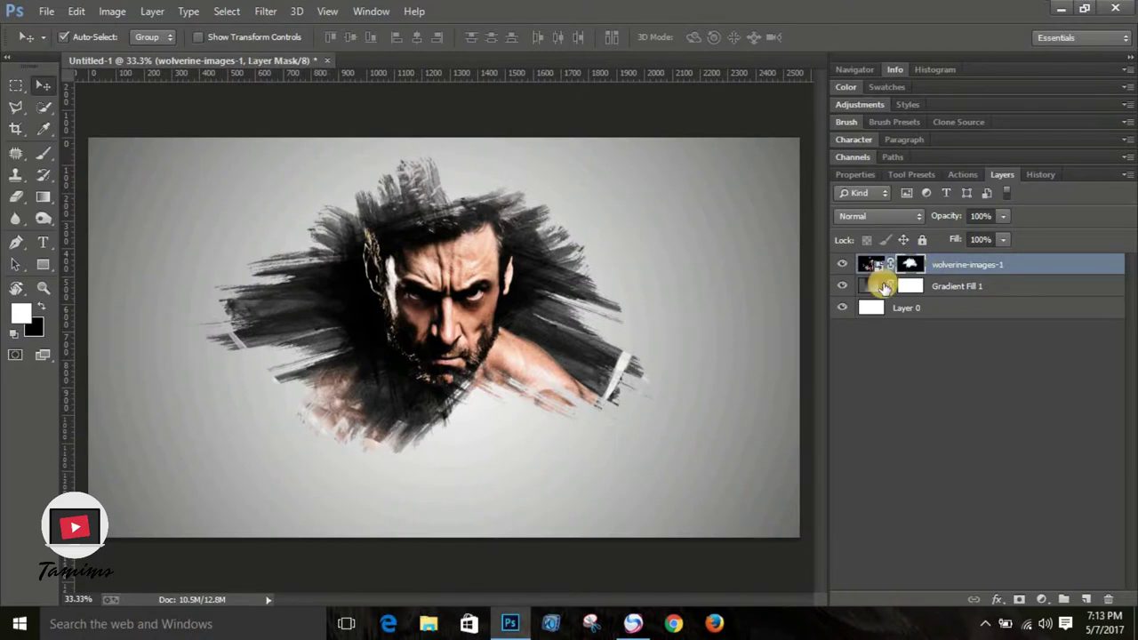
{"action": "left_click", "coordinate": [871, 263], "text": "ctrl"}
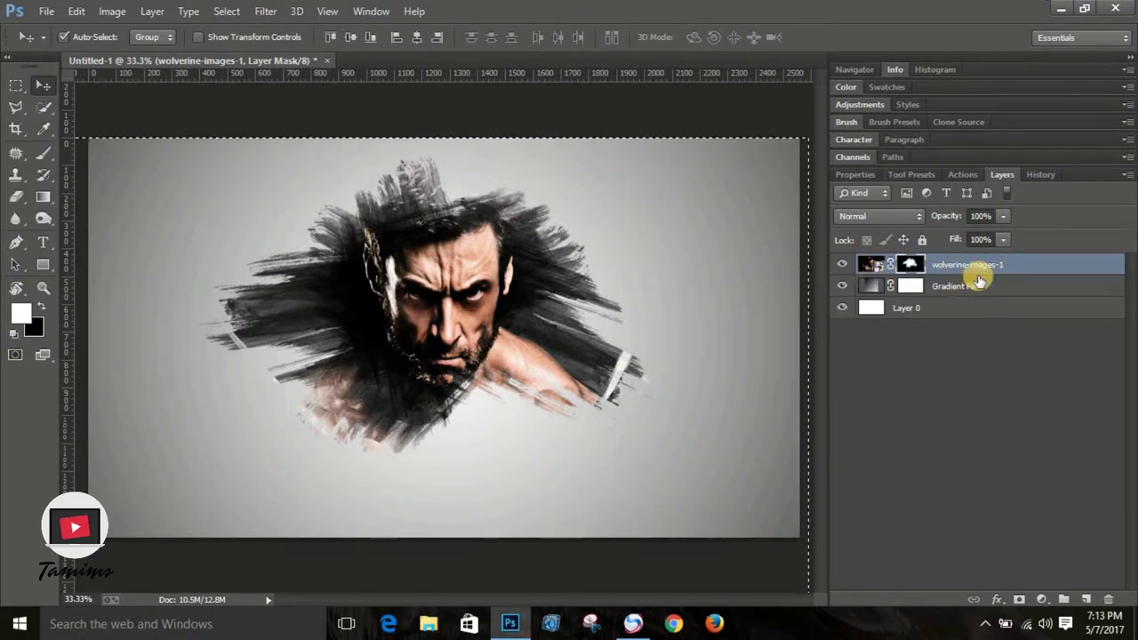
{"action": "left_click", "coordinate": [971, 380]}
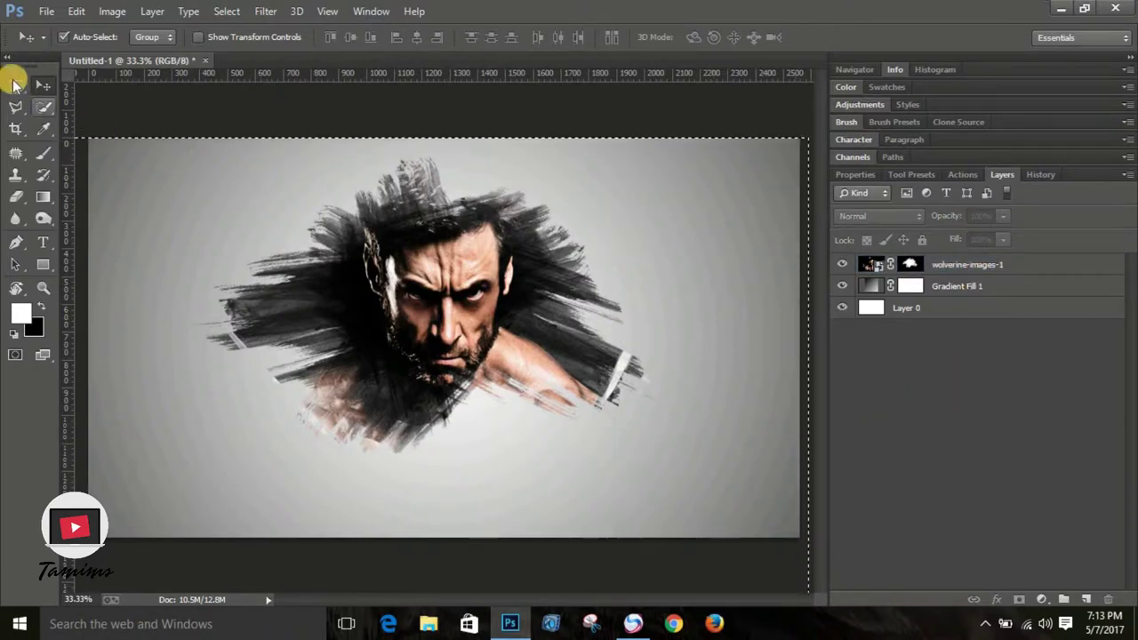
{"action": "left_click", "coordinate": [76, 12]}
{"action": "left_click", "coordinate": [116, 41]}
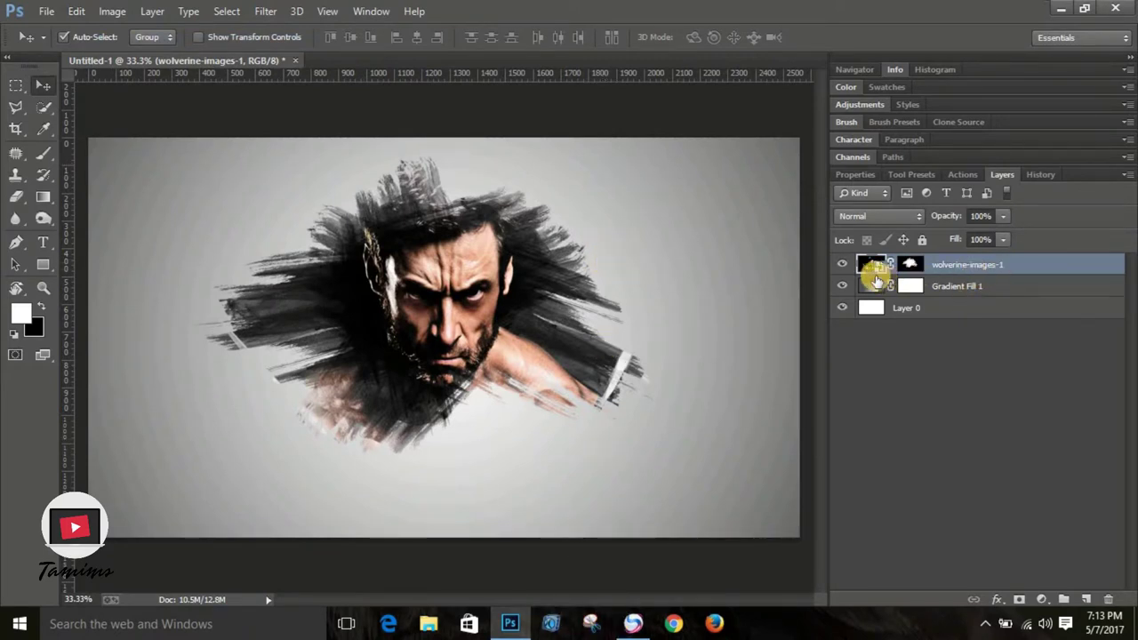
Add a vector mask to the photo layer, then step backward to remove it.
{"action": "left_click", "coordinate": [1018, 600]}
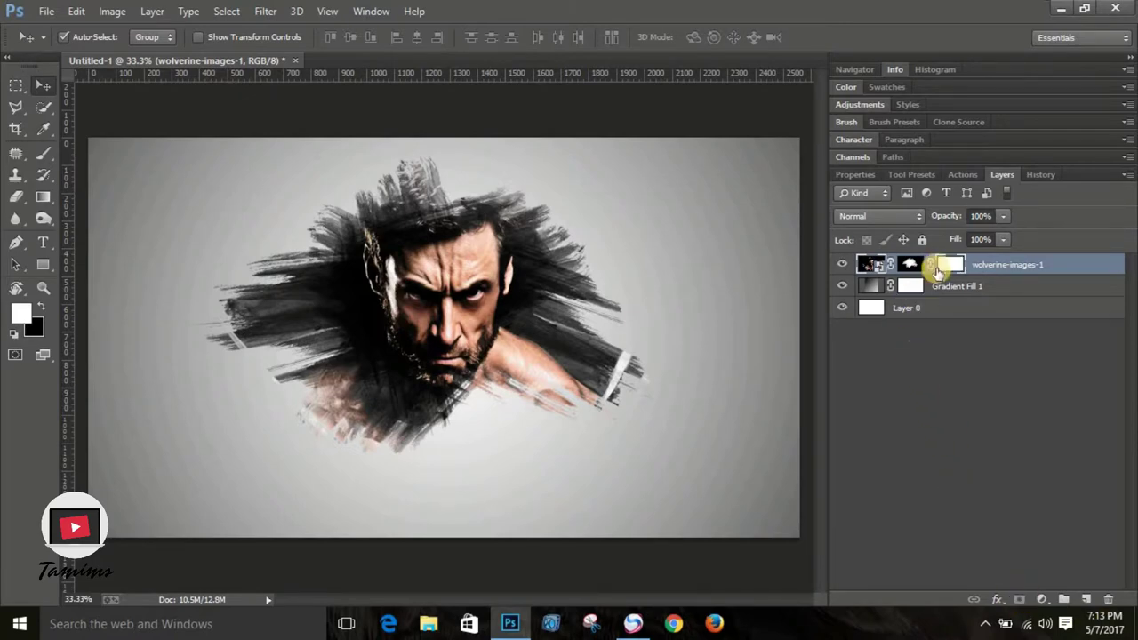
{"action": "left_click", "coordinate": [77, 11]}
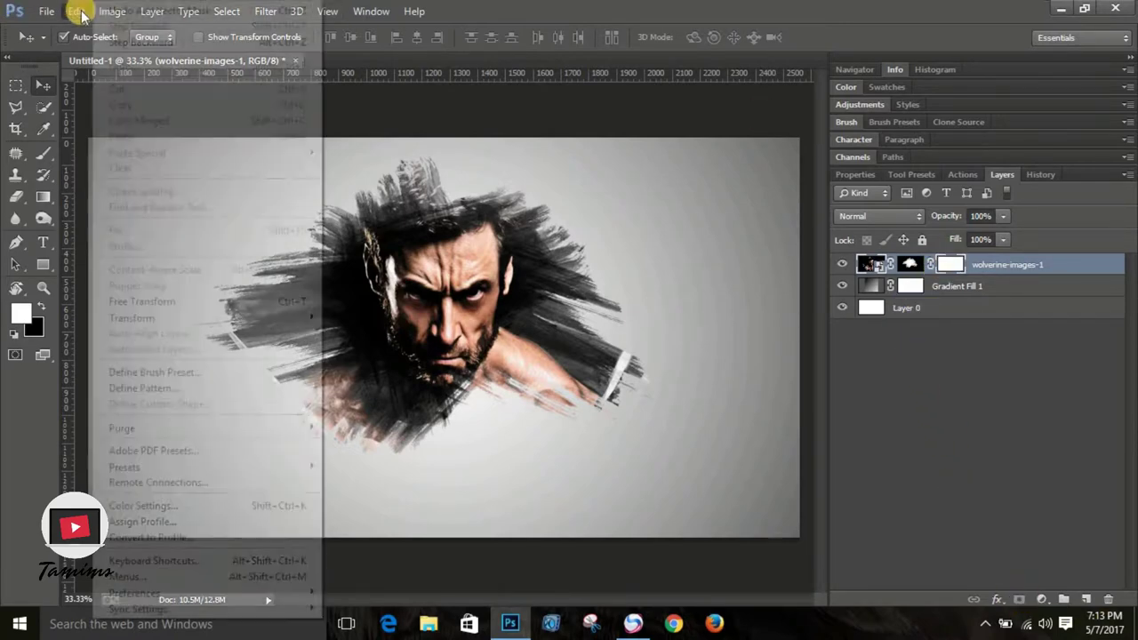
{"action": "left_click", "coordinate": [133, 40]}
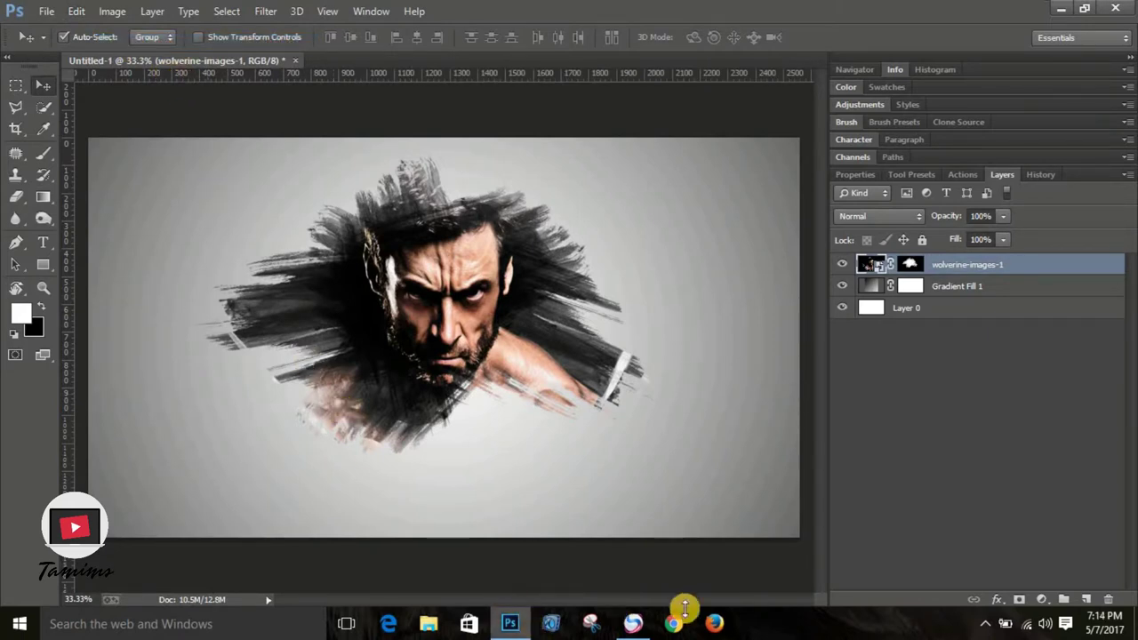
Add a Blue, Red, Yellow Gradient Map adjustment clipped to the photo layer.
{"action": "left_click", "coordinate": [1041, 600]}
{"action": "left_click", "coordinate": [1048, 567]}
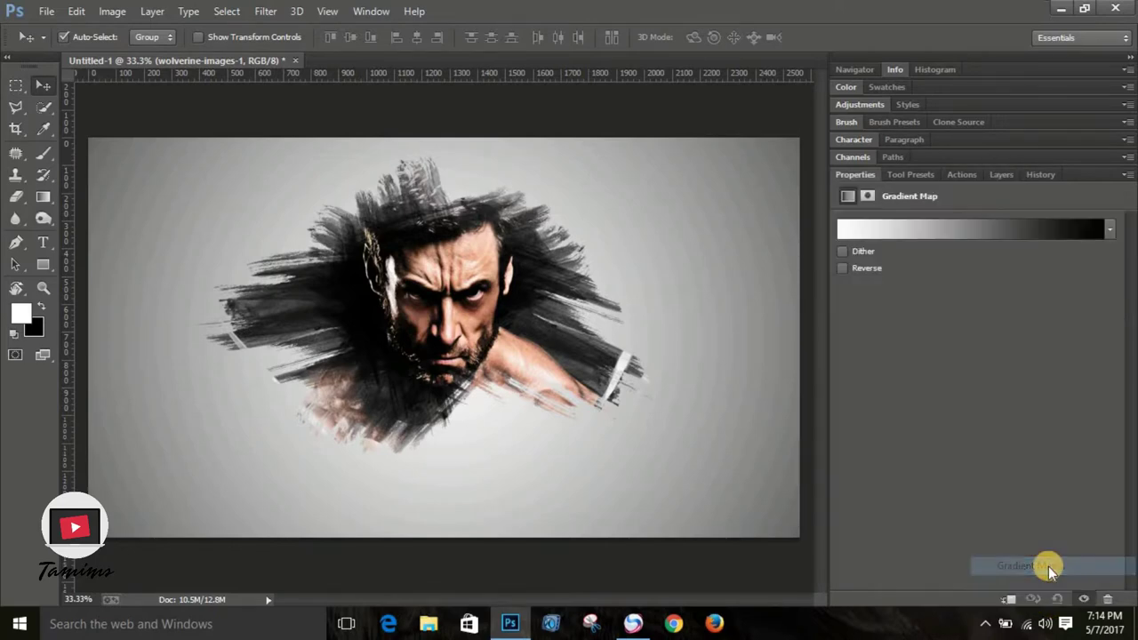
{"action": "left_click", "coordinate": [956, 224]}
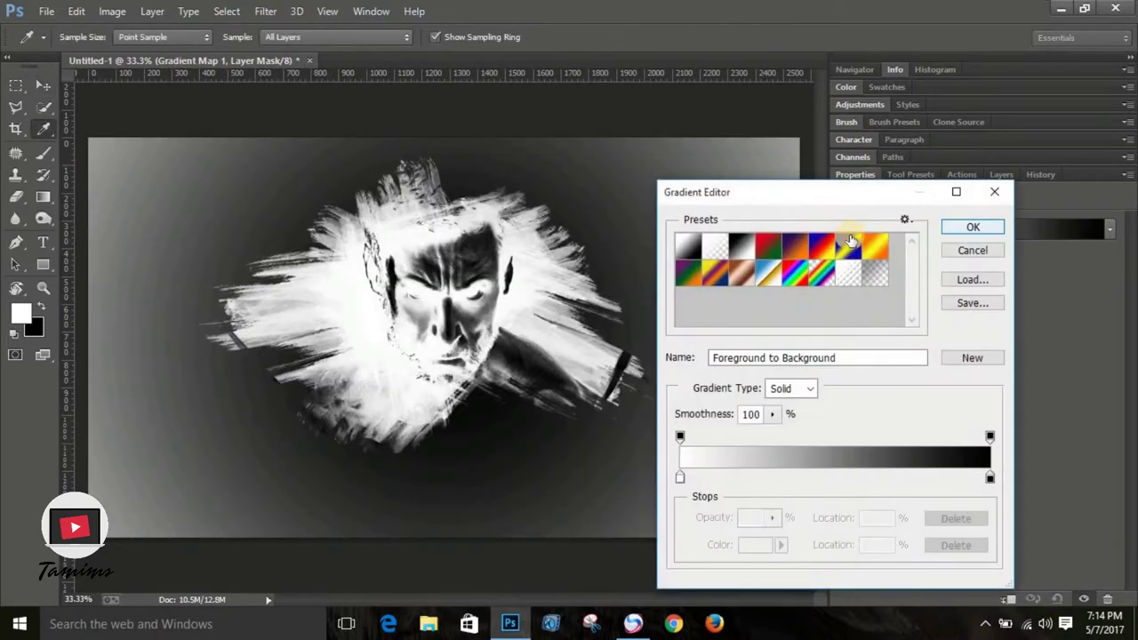
{"action": "left_click", "coordinate": [821, 247]}
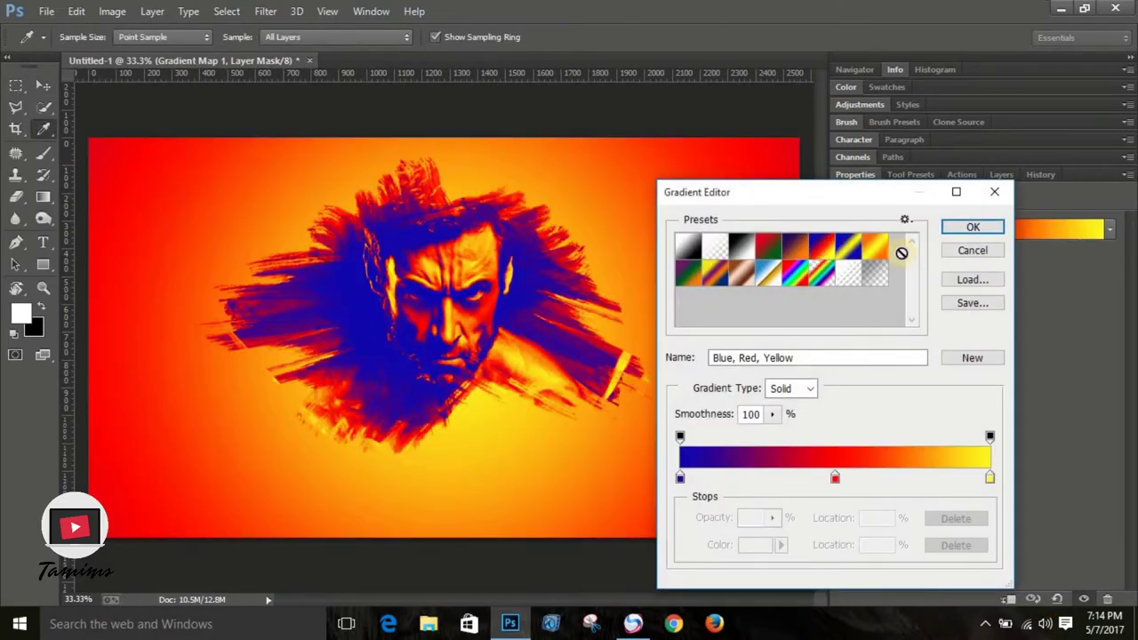
{"action": "left_click", "coordinate": [970, 227]}
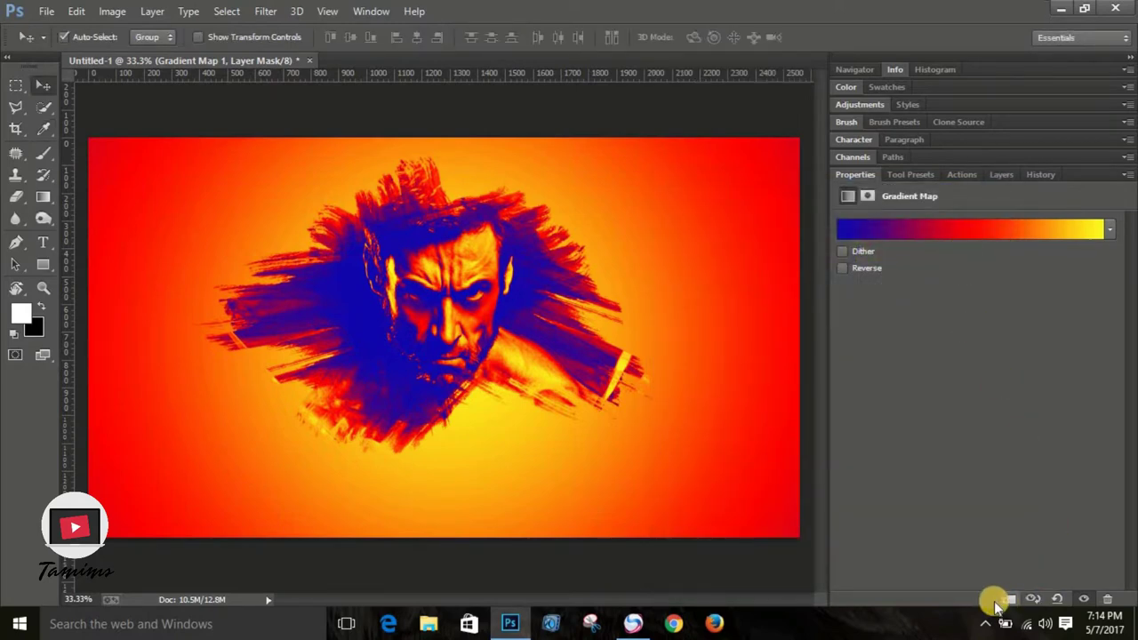
{"action": "left_click", "coordinate": [1005, 602]}
{"action": "left_click", "coordinate": [1002, 174]}
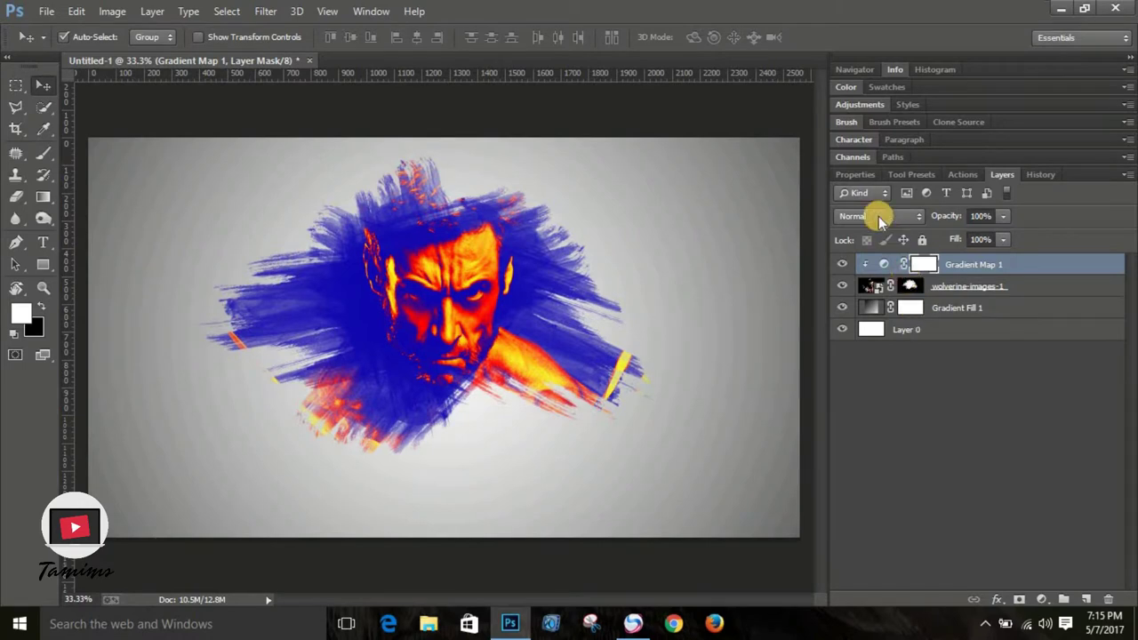
Set the Gradient Map layer to Screen blending at 23% opacity.
{"action": "left_click", "coordinate": [895, 215]}
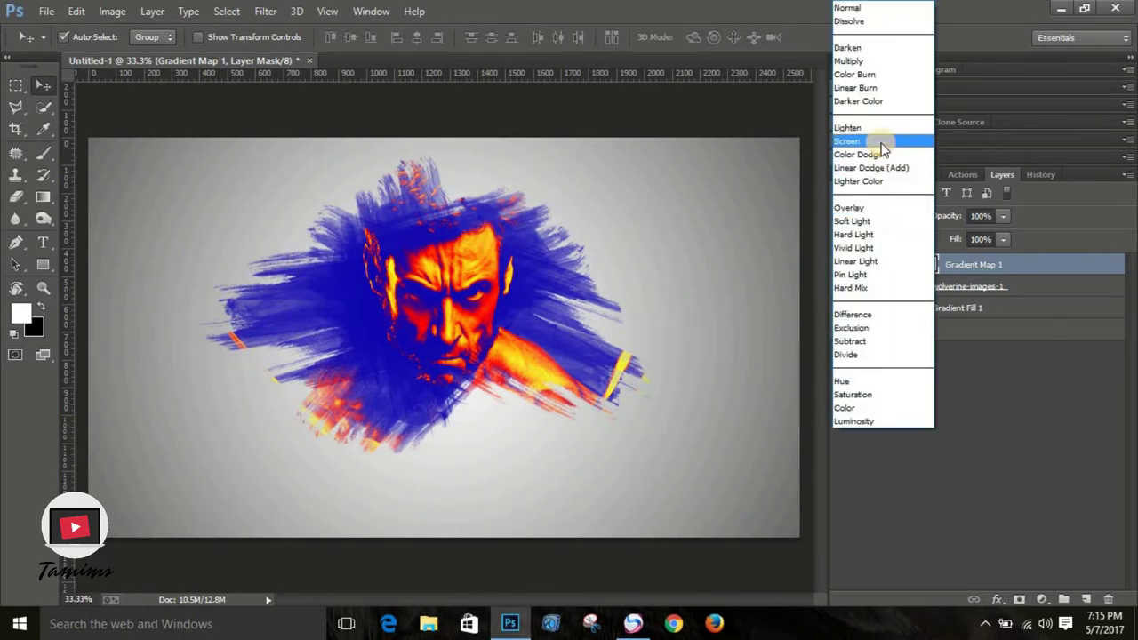
{"action": "left_click", "coordinate": [874, 141]}
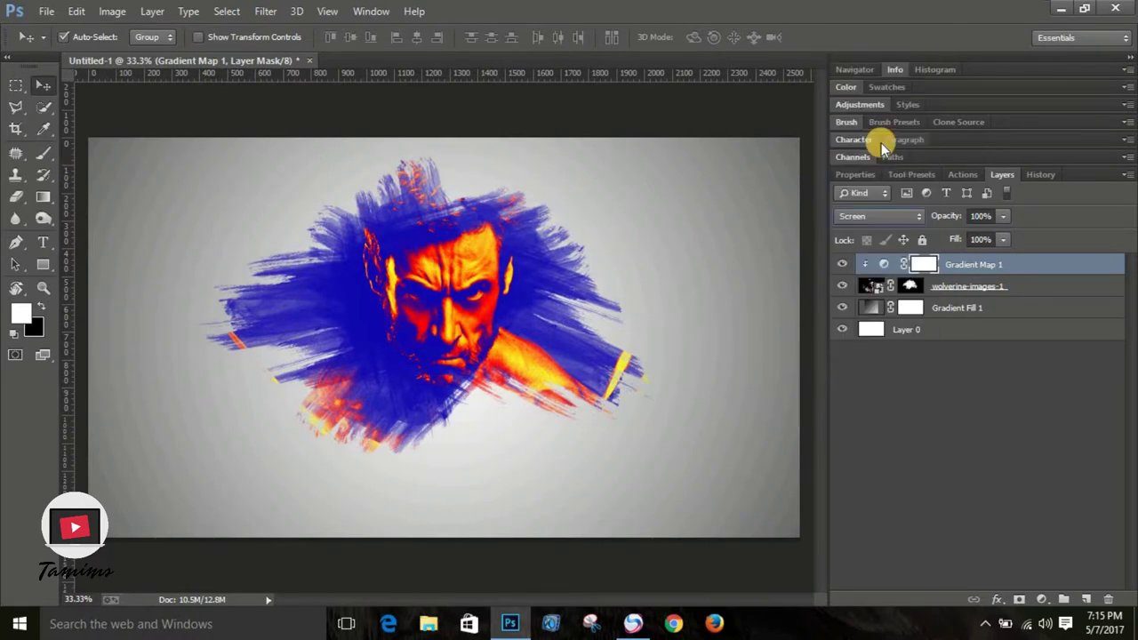
{"action": "left_click", "coordinate": [1001, 218]}
{"action": "left_click_drag", "start_coordinate": [1004, 233], "coordinate": [936, 251]}
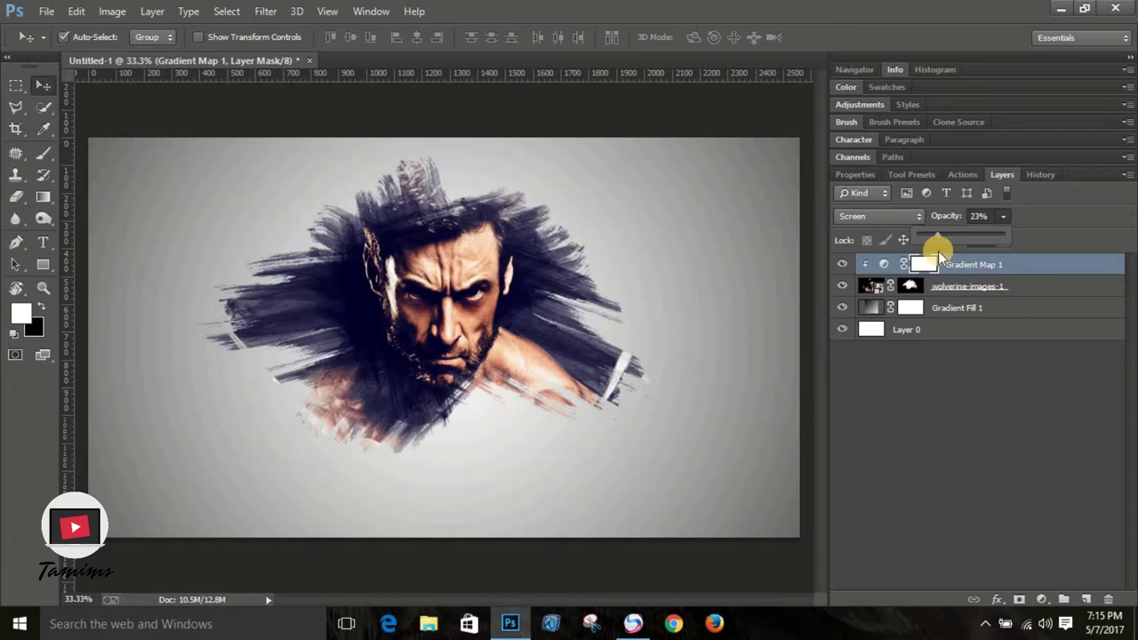
{"action": "left_click", "coordinate": [1055, 373]}
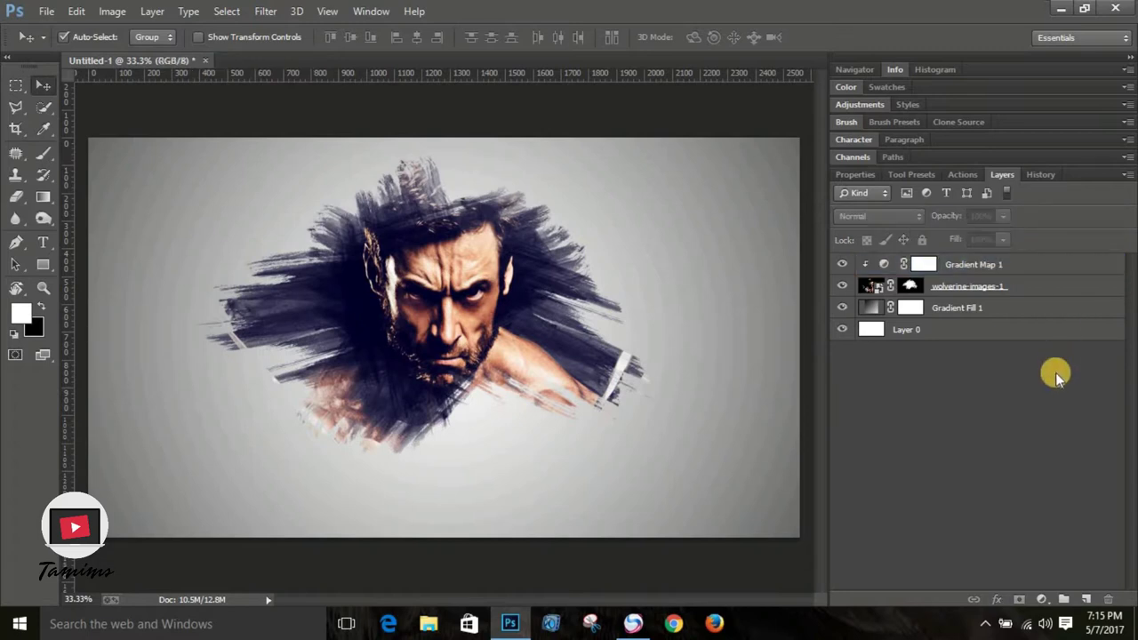
{"action": "left_click", "coordinate": [923, 264]}
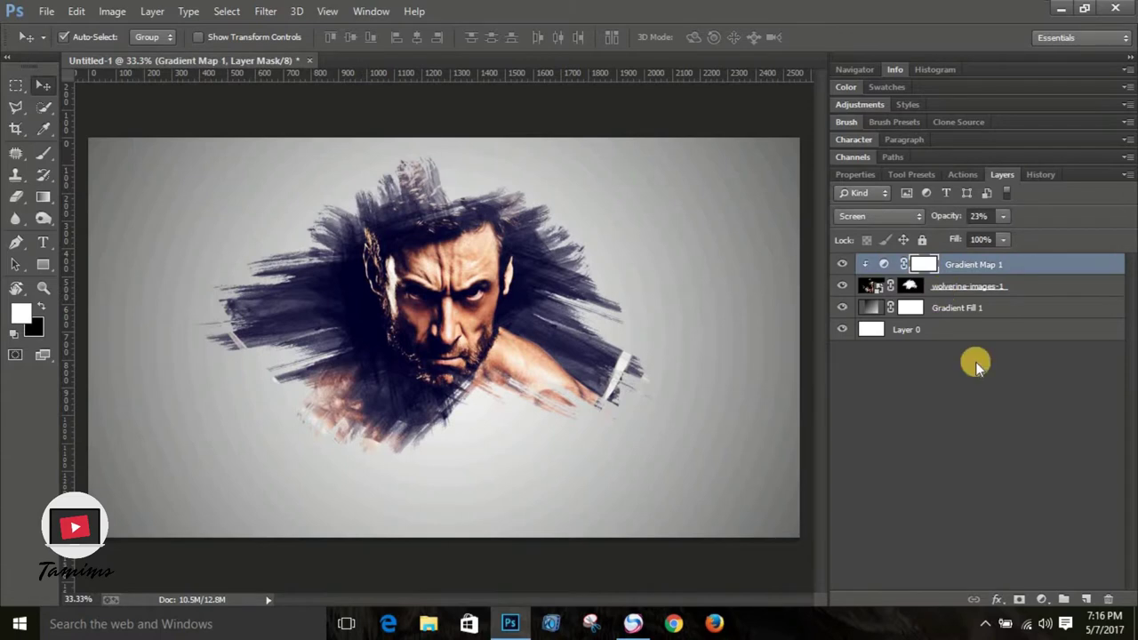
Add a Solid Color fill layer in blue #3145bd.
{"action": "left_click", "coordinate": [1041, 599]}
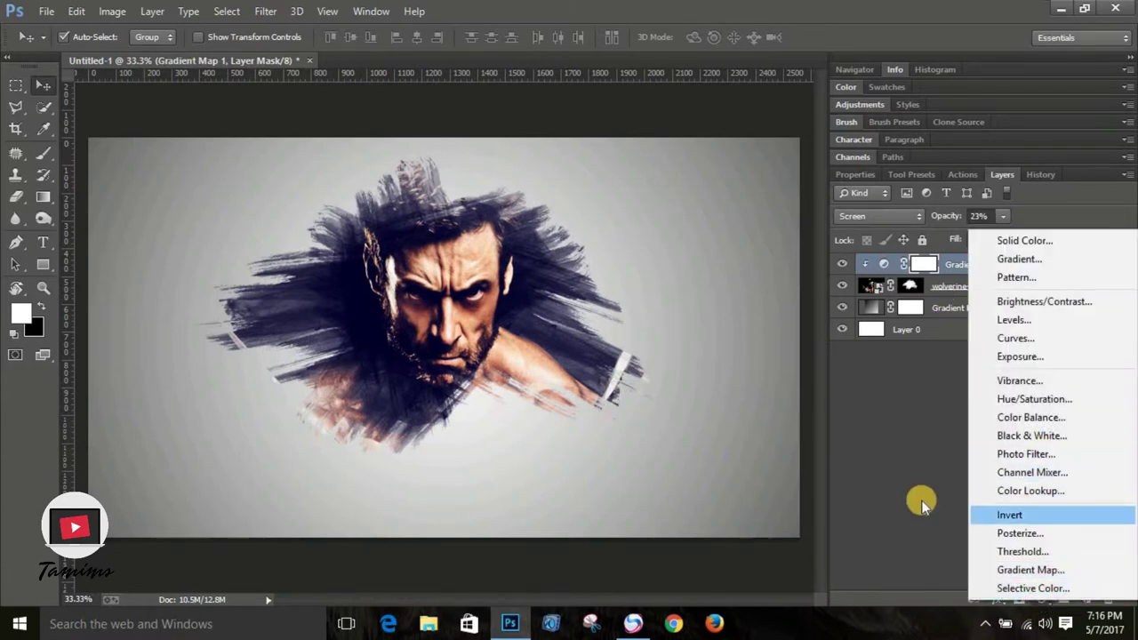
{"action": "left_click", "coordinate": [912, 462]}
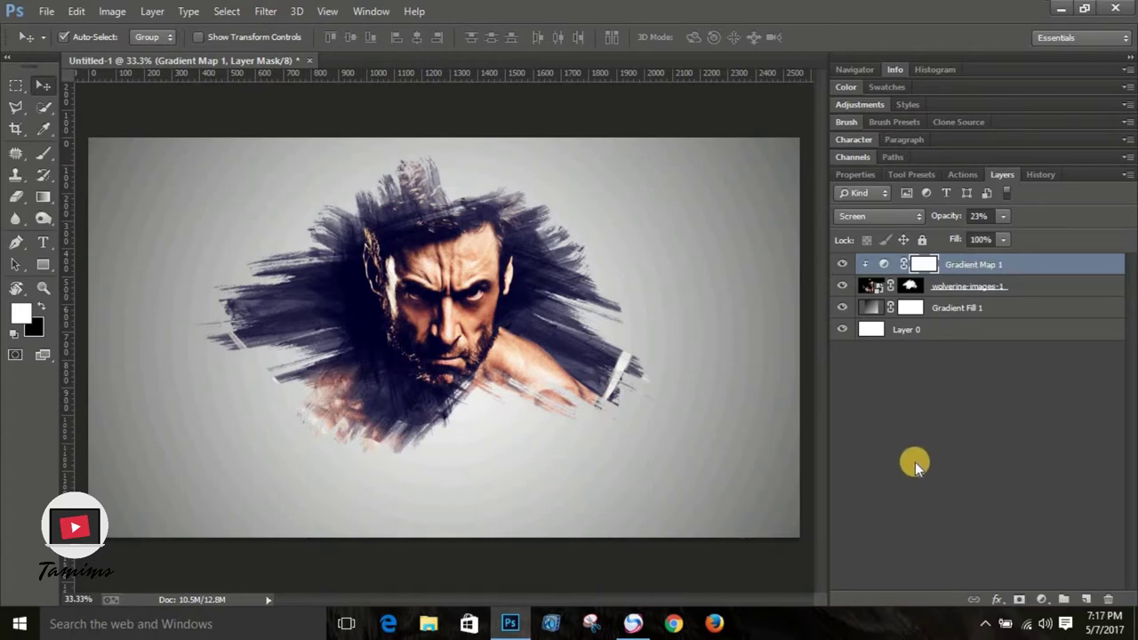
{"action": "left_click", "coordinate": [1041, 599]}
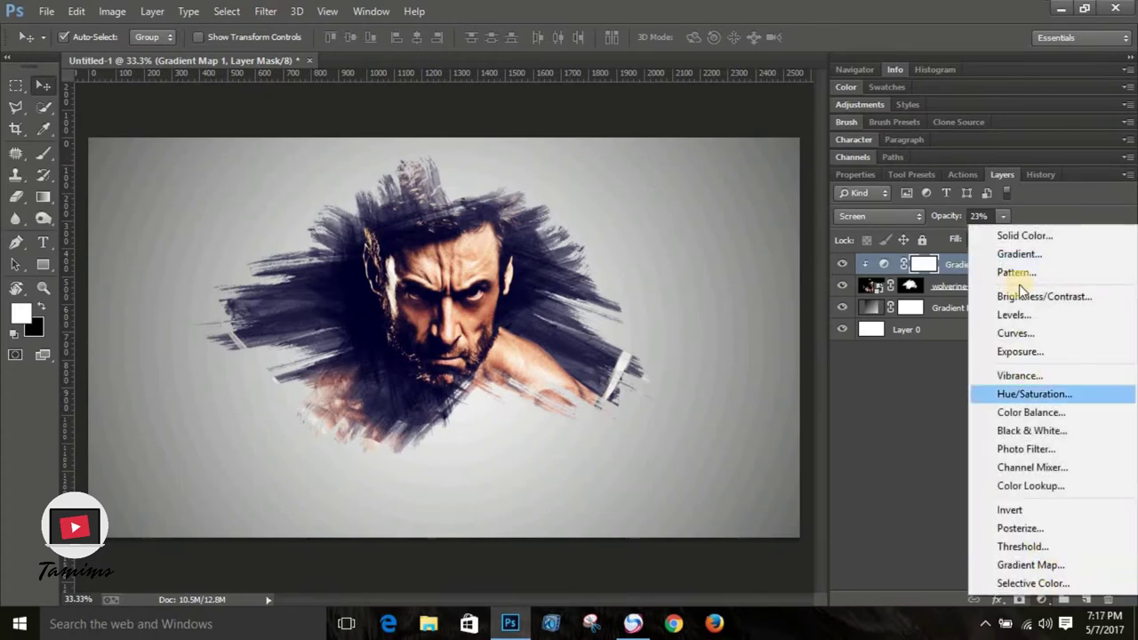
{"action": "left_click", "coordinate": [1019, 236]}
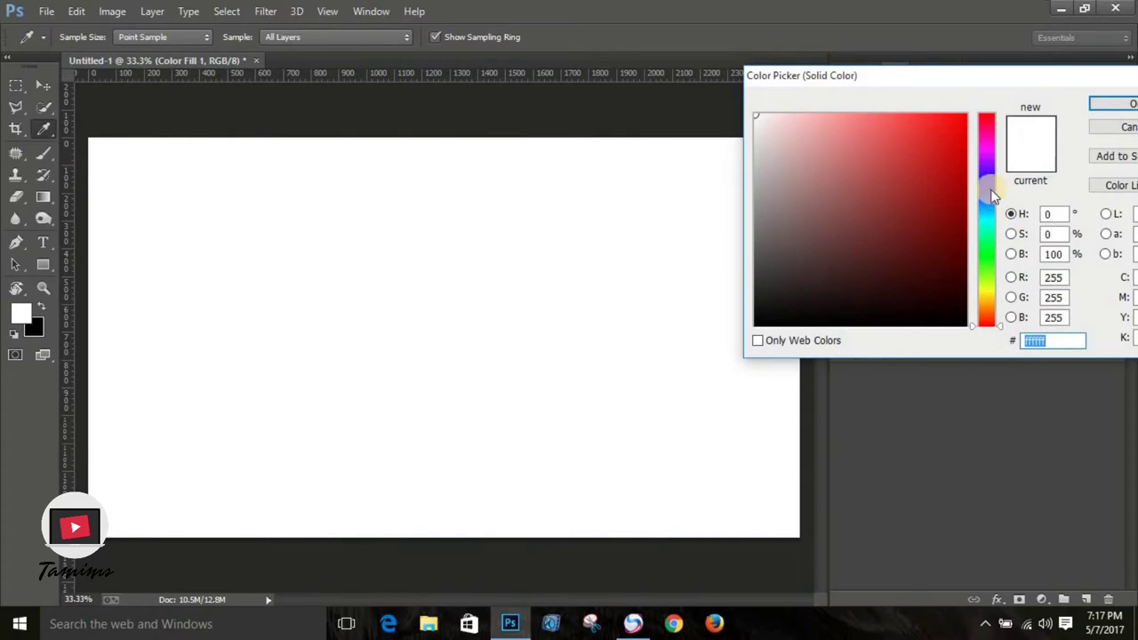
{"action": "left_click", "coordinate": [986, 190]}
{"action": "left_click", "coordinate": [911, 169]}
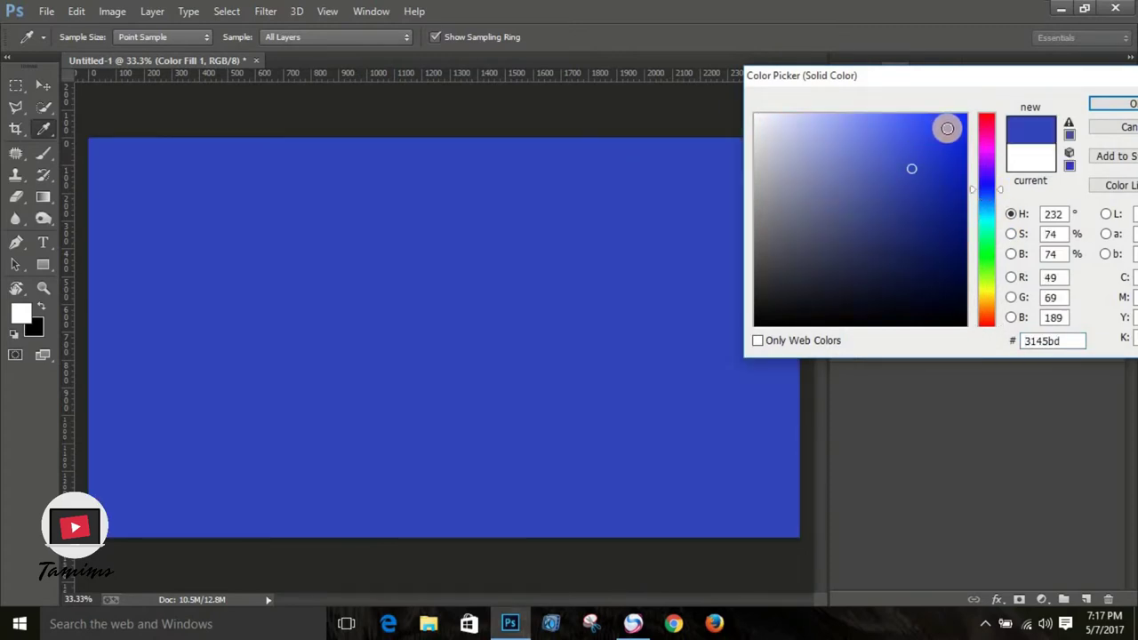
{"action": "left_click", "coordinate": [1121, 105]}
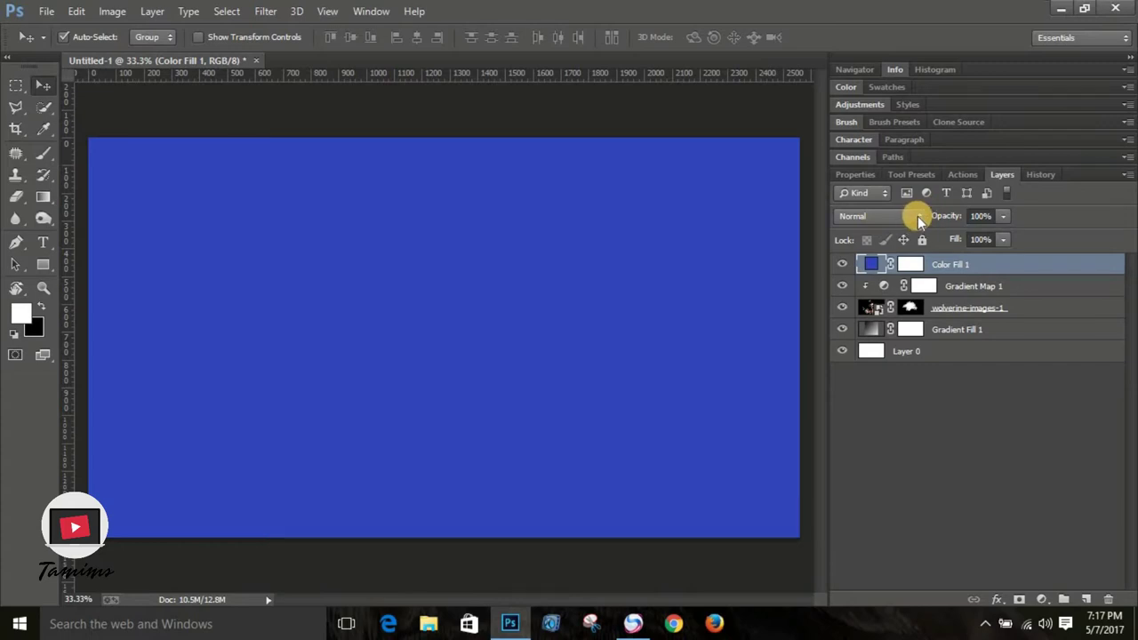
Set the blue fill to Exclusion blending at 12% opacity.
{"action": "left_click", "coordinate": [915, 219]}
{"action": "left_click", "coordinate": [886, 329]}
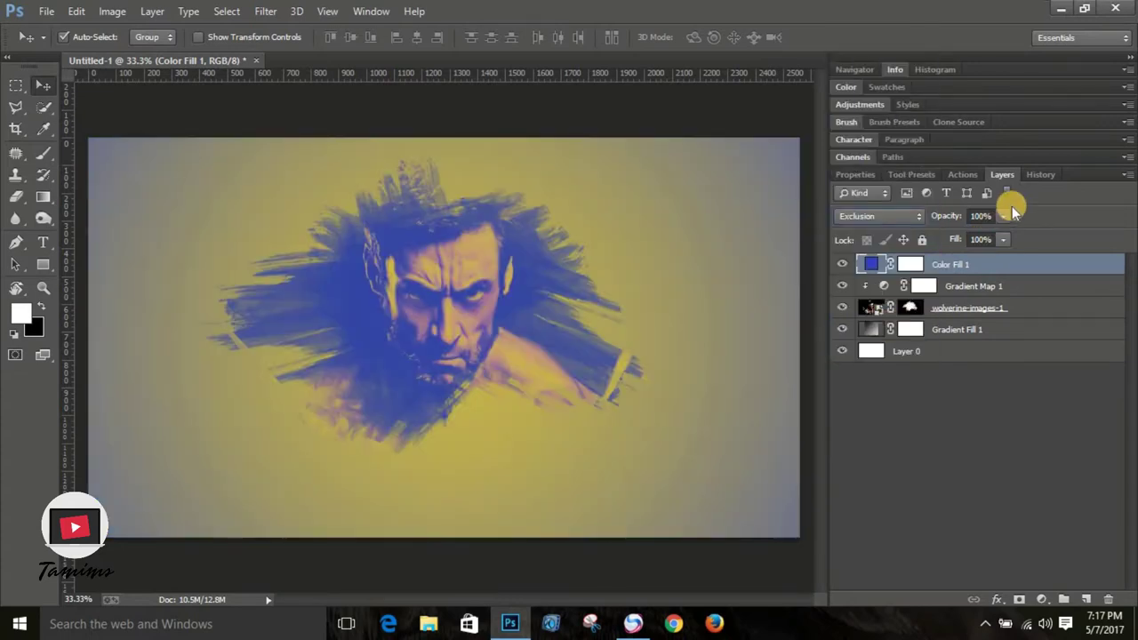
{"action": "mouse_move", "coordinate": [1002, 238]}
{"action": "left_mouse_down"}
{"action": "mouse_move", "coordinate": [923, 254]}
{"action": "mouse_move", "coordinate": [936, 253]}
{"action": "left_mouse_up"}
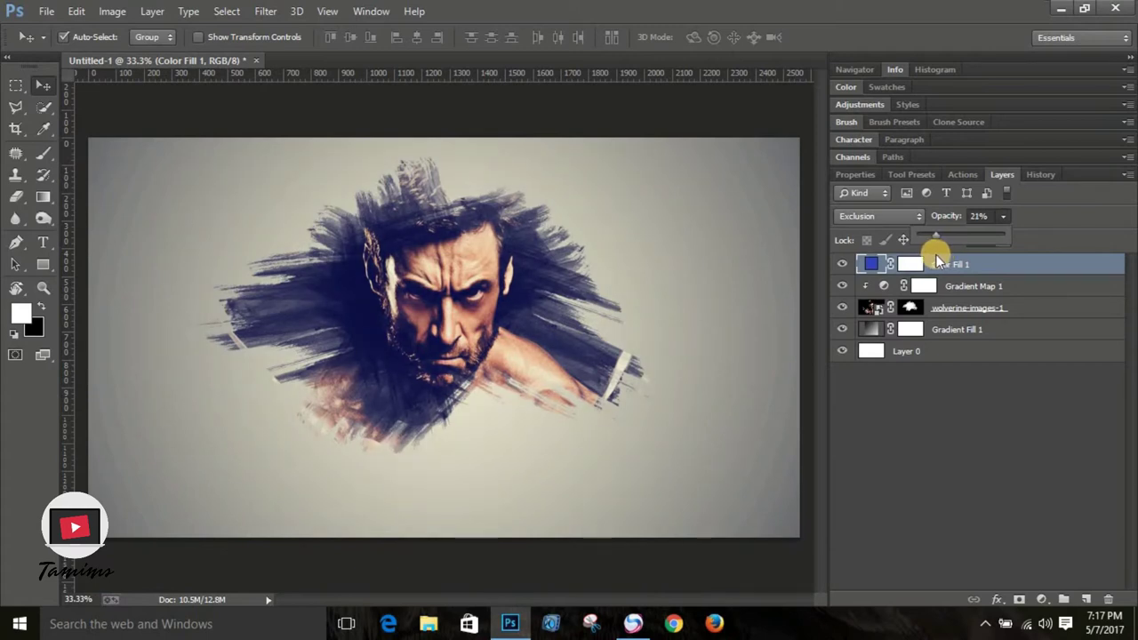
{"action": "left_click_drag", "start_coordinate": [935, 254], "coordinate": [933, 254]}
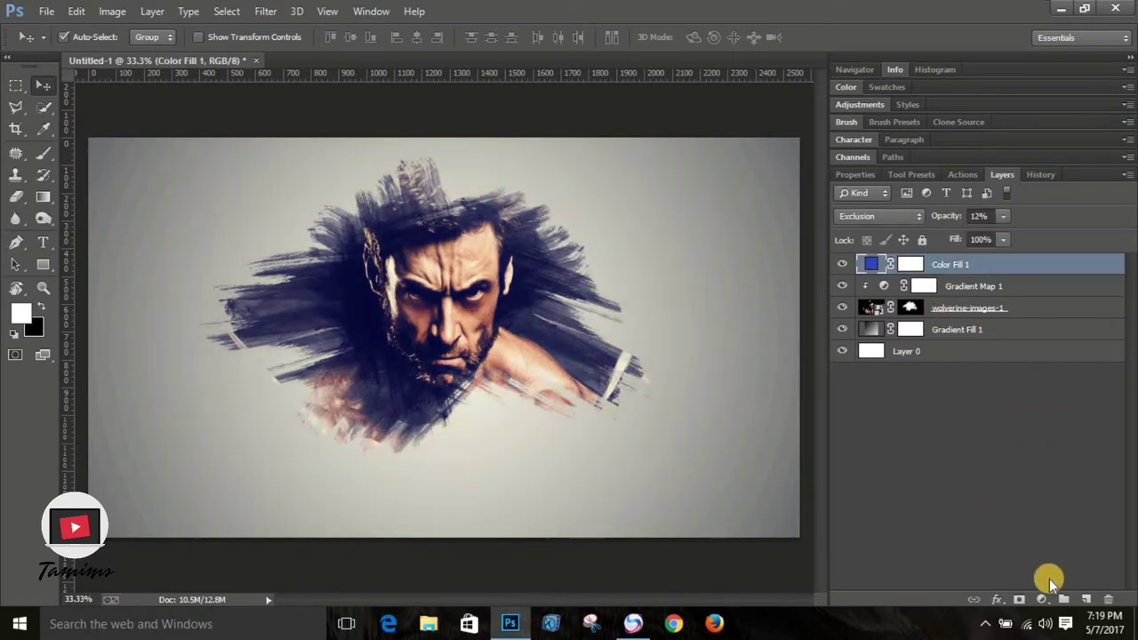
{"action": "left_click", "coordinate": [1041, 599]}
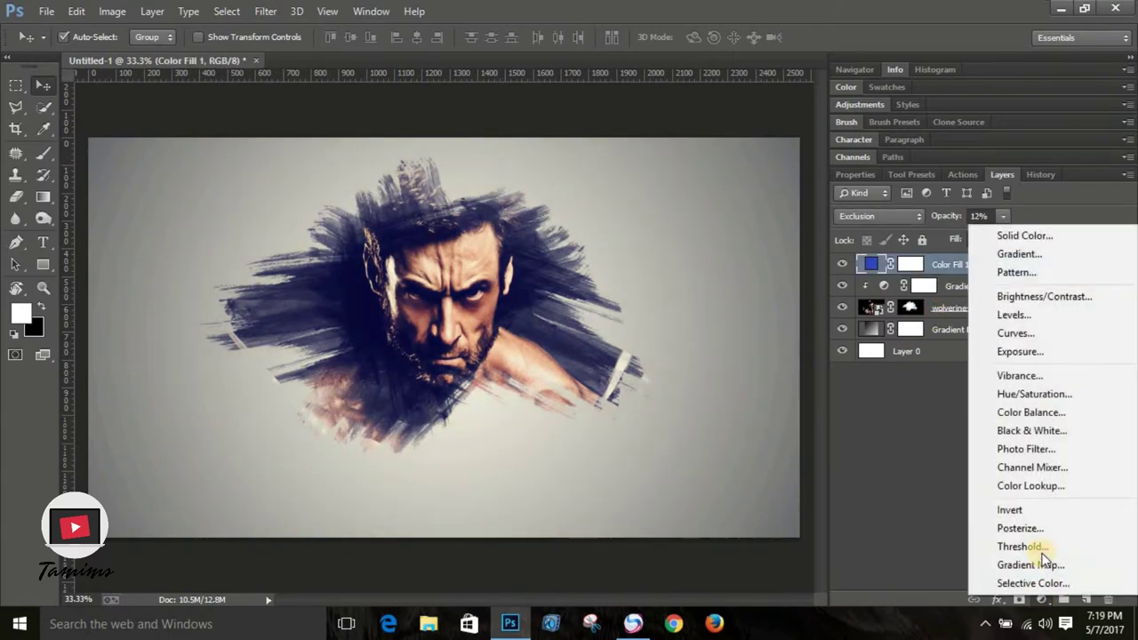
Add a Brightness/Contrast layer with brightness 23 and contrast 13.
{"action": "left_click", "coordinate": [1008, 297]}
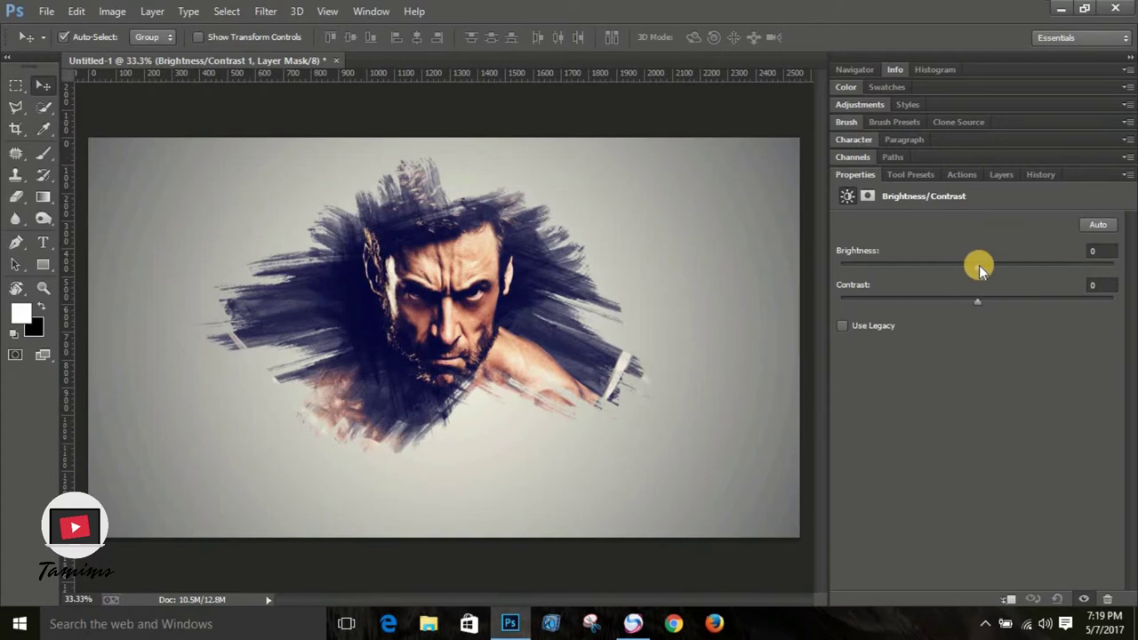
{"action": "mouse_move", "coordinate": [979, 265]}
{"action": "left_mouse_down"}
{"action": "mouse_move", "coordinate": [1004, 271]}
{"action": "mouse_move", "coordinate": [994, 302]}
{"action": "left_mouse_up"}
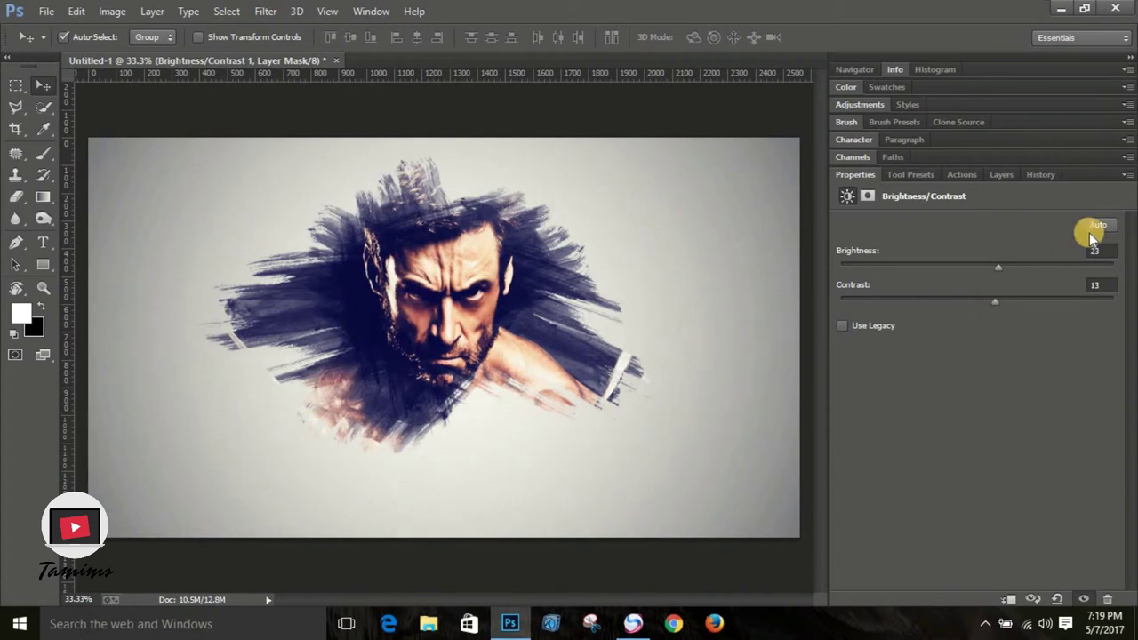
{"action": "left_click", "coordinate": [995, 173]}
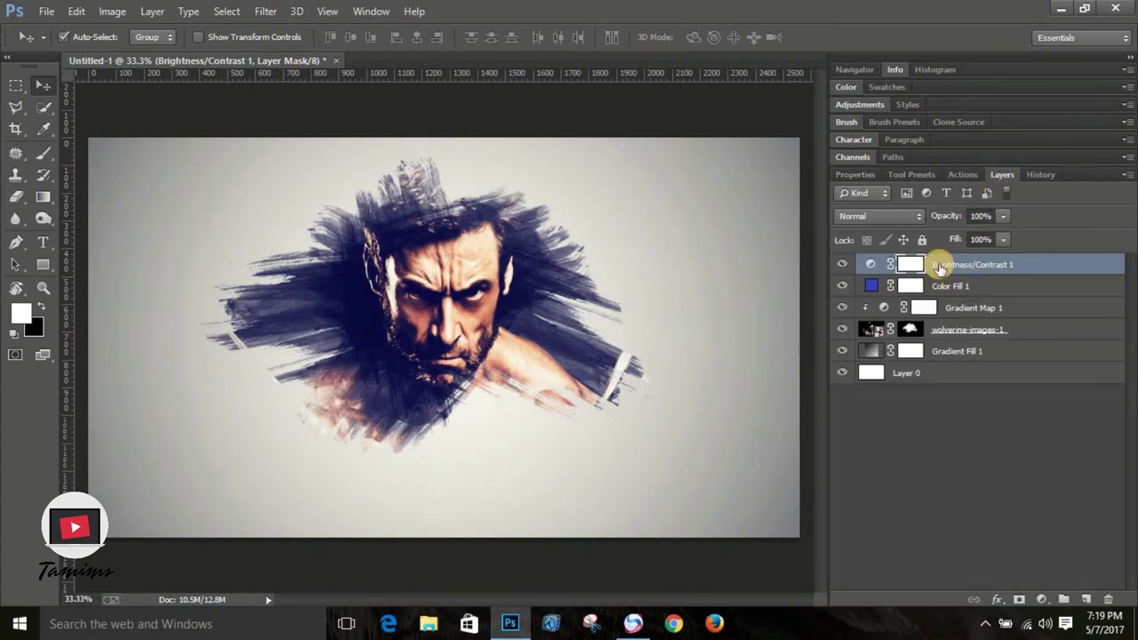
Flatten all layers, from Color Fill 1 down, into a single background image.
{"action": "left_click", "coordinate": [990, 289]}
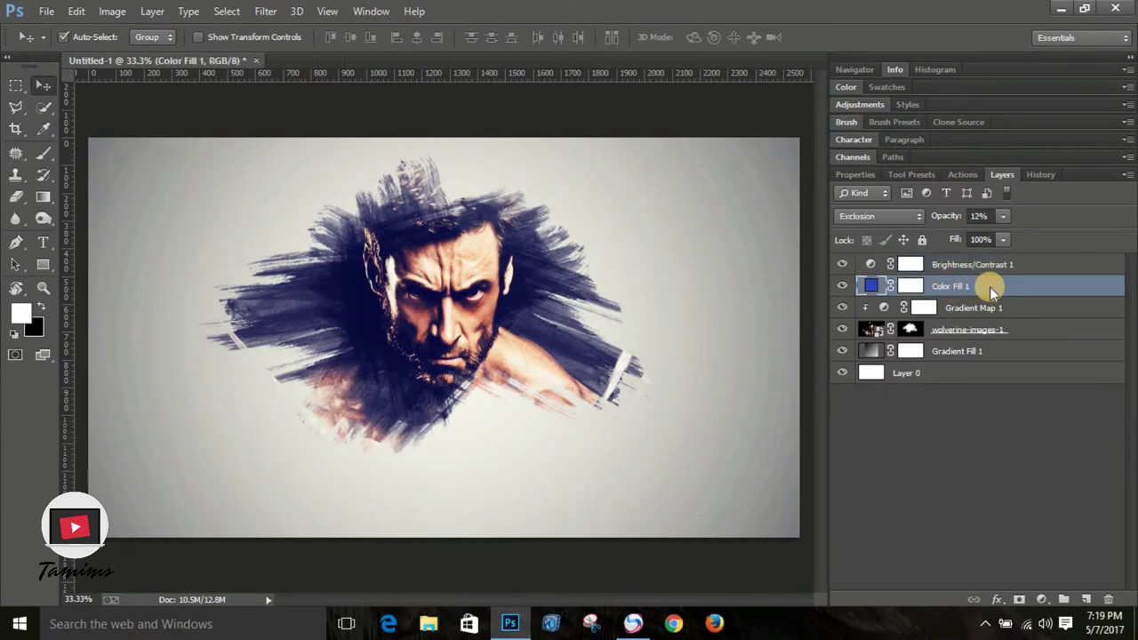
{"action": "right_click", "coordinate": [989, 287]}
{"action": "left_click", "coordinate": [738, 512]}
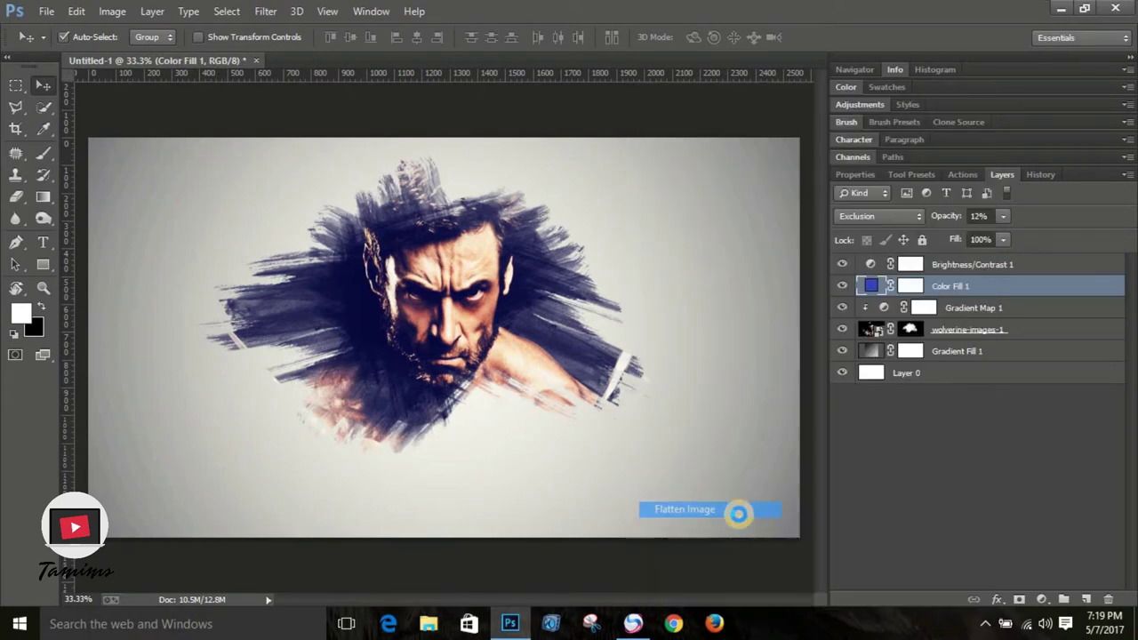